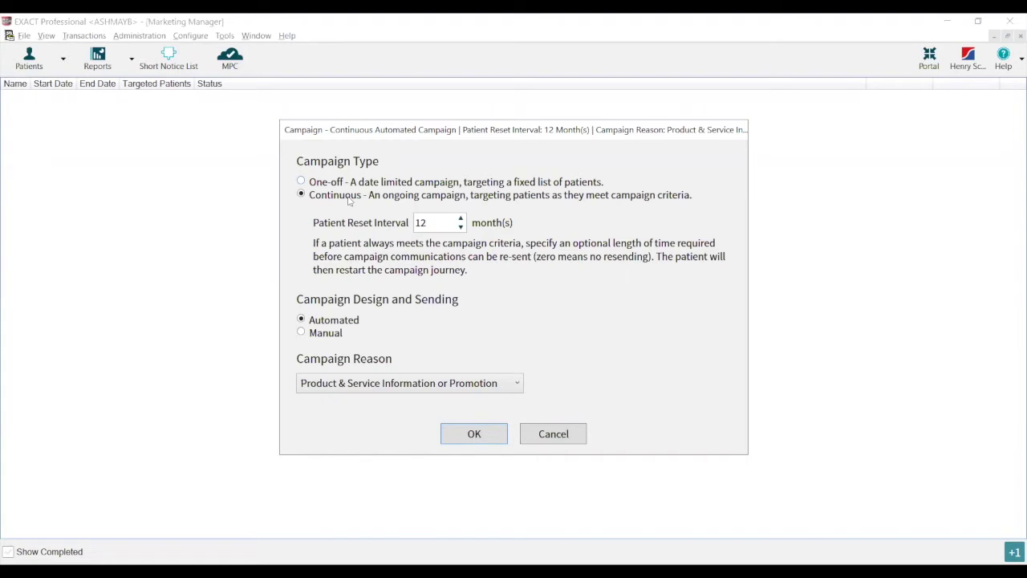
# Set up the campaign as one-off and automated, with Important Notifications as the campaign reason
pyautogui.click(301, 183)
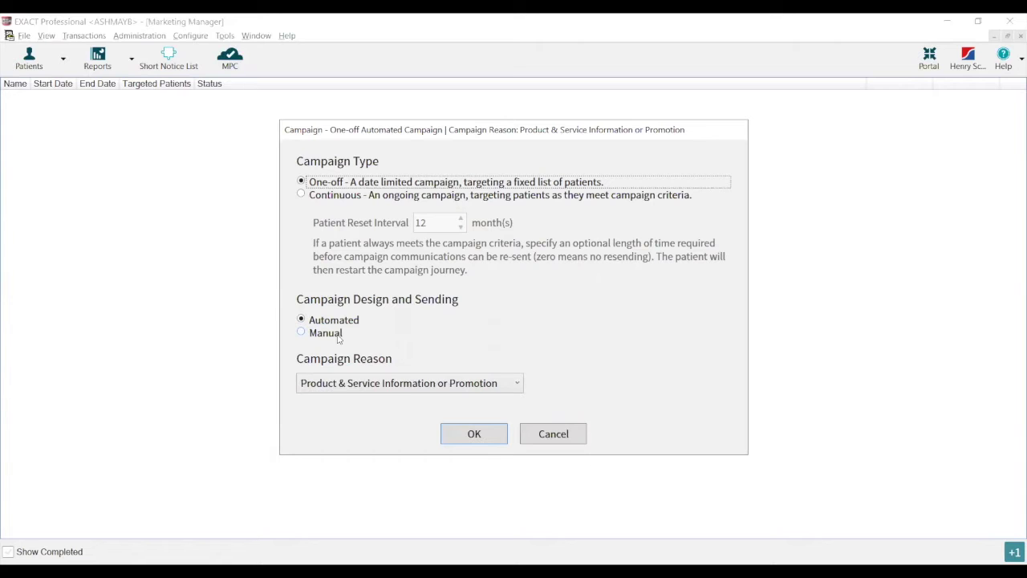
pyautogui.click(388, 383)
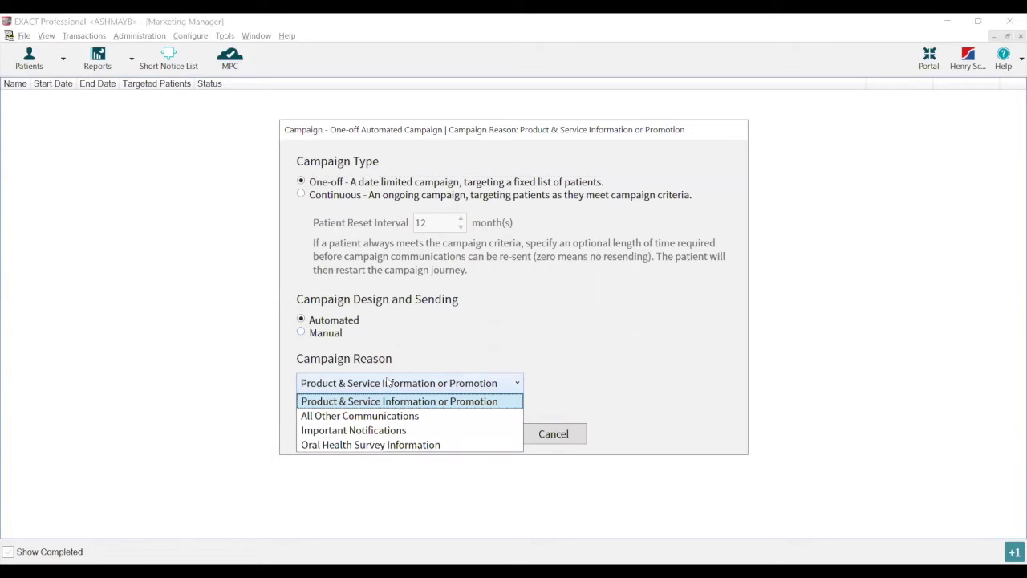
pyautogui.click(396, 432)
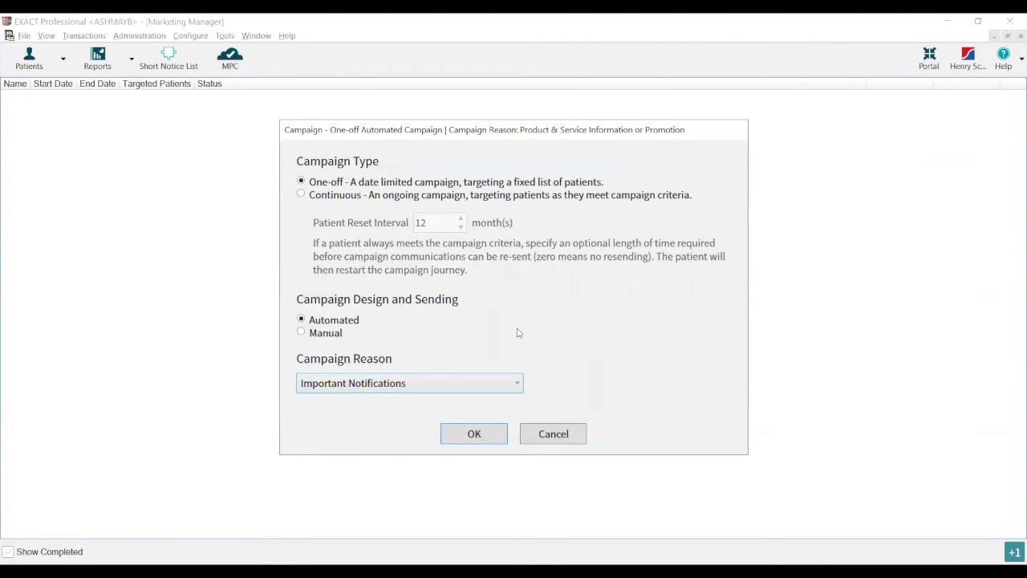
pyautogui.click(455, 435)
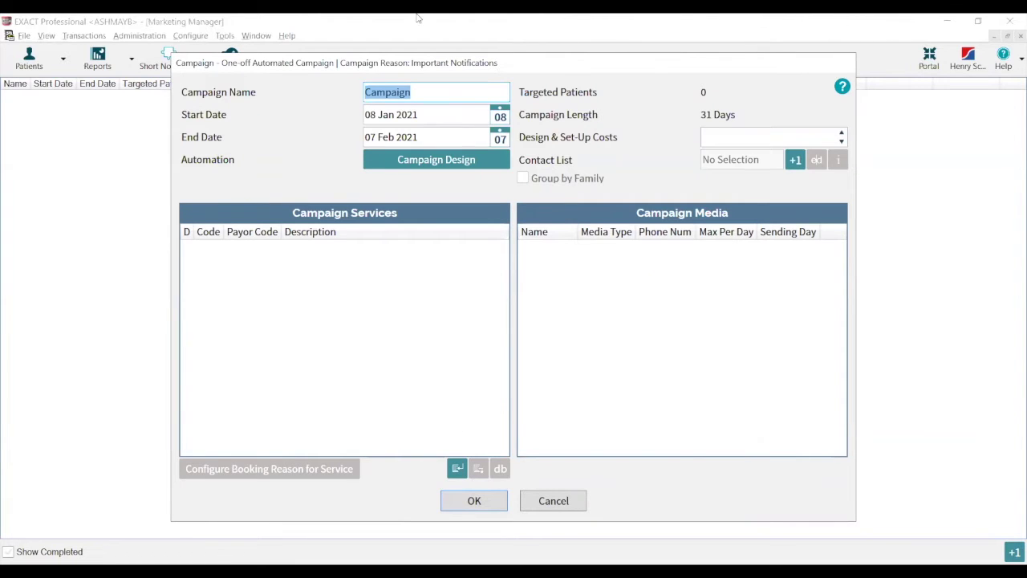
# Name the campaign "Lockdown communication"
pyautogui.click(417, 95)
pyautogui.doubleClick(390, 95)
pyautogui.write('Lockdown ')
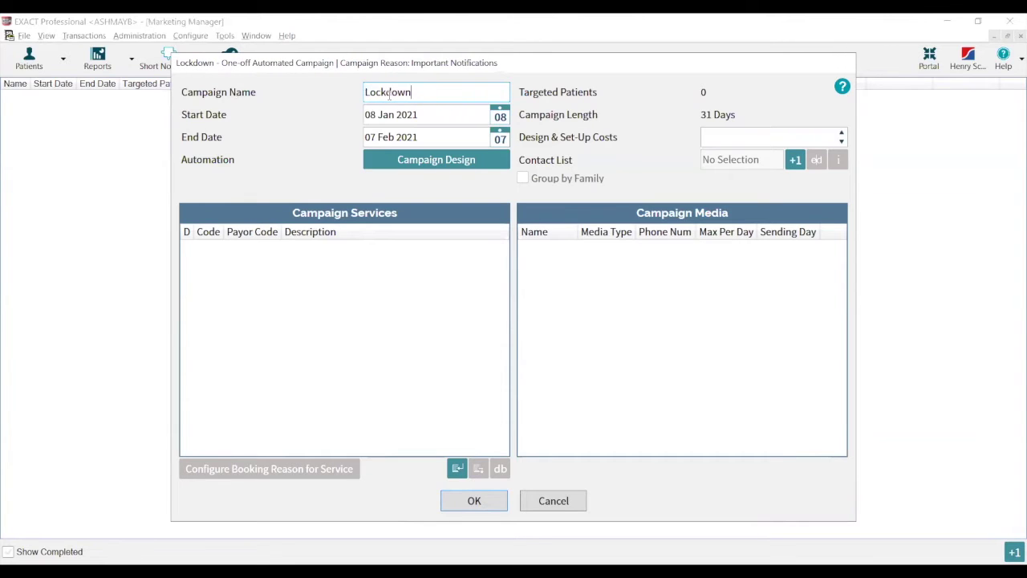
pyautogui.write('co')
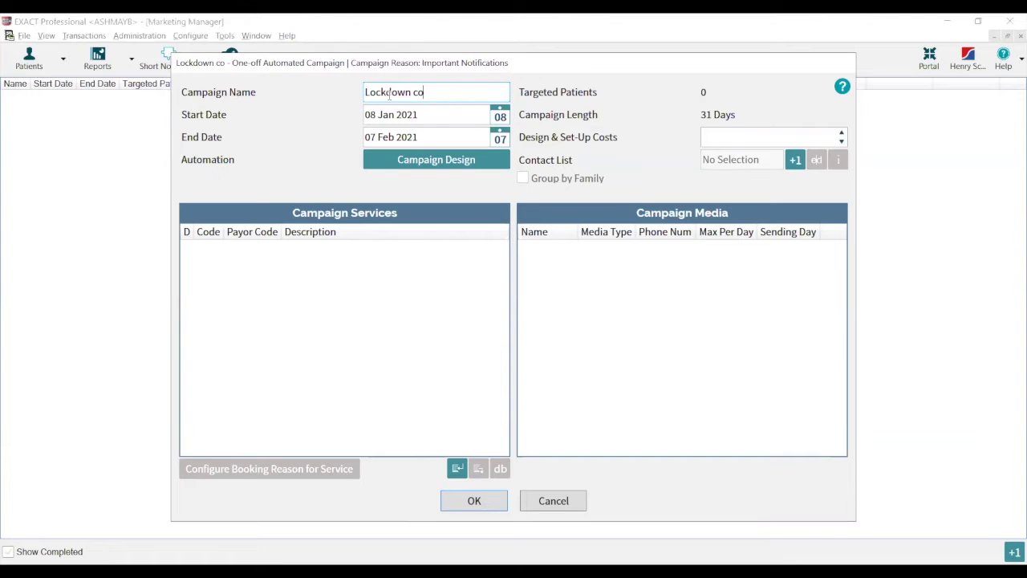
pyautogui.write('mmunication')
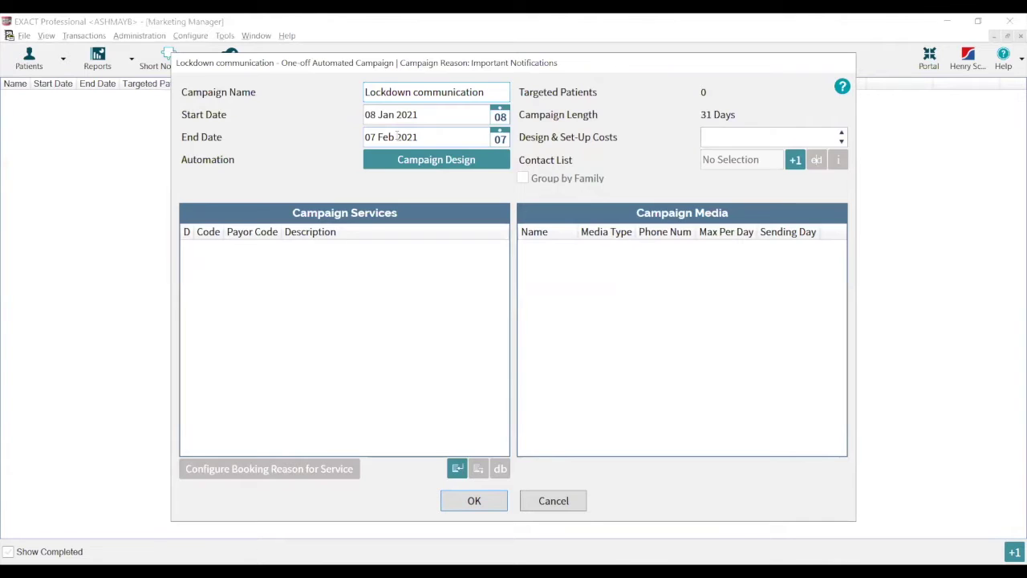
pyautogui.click(397, 137)
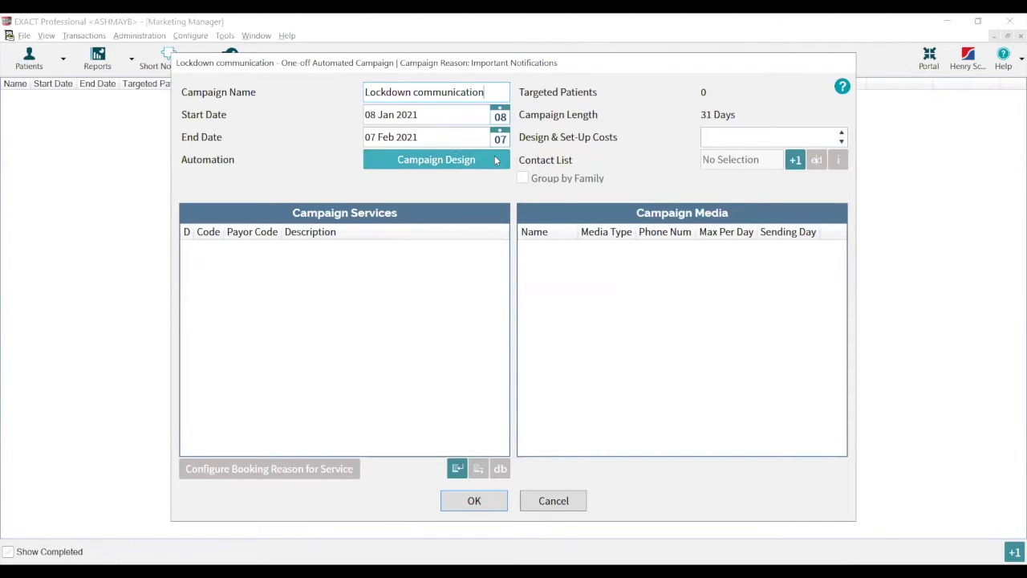
# Start the campaign design from the National Lockdown Communication template in the Bounceback Communications group
pyautogui.click(427, 166)
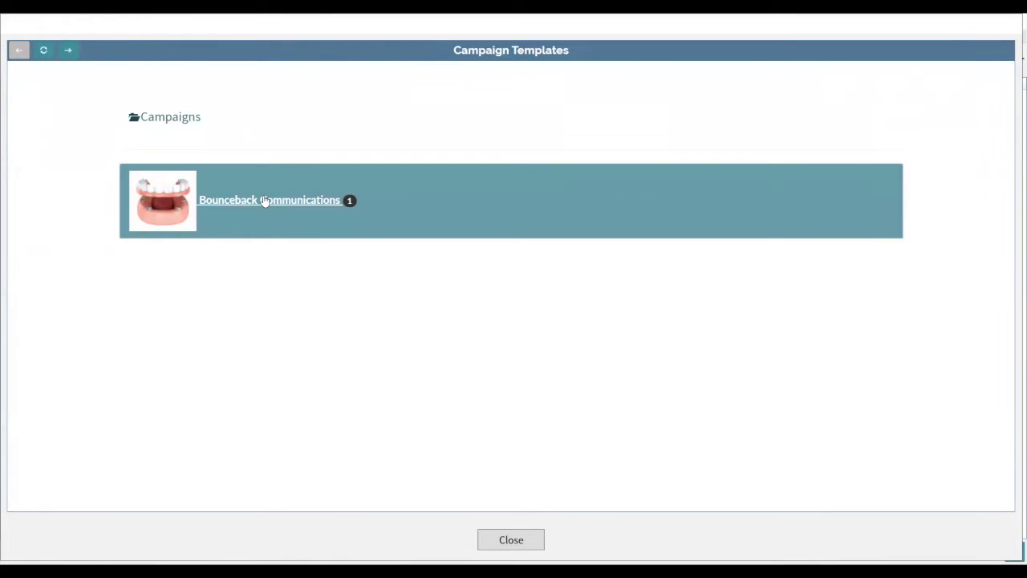
pyautogui.click(265, 200)
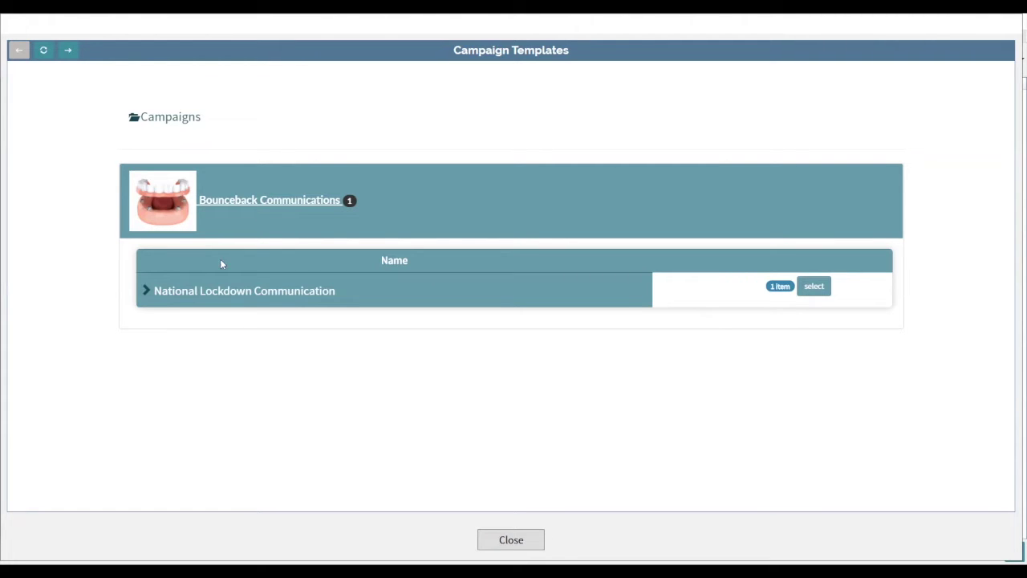
pyautogui.moveTo(153, 291); pyautogui.dragTo(340, 295)
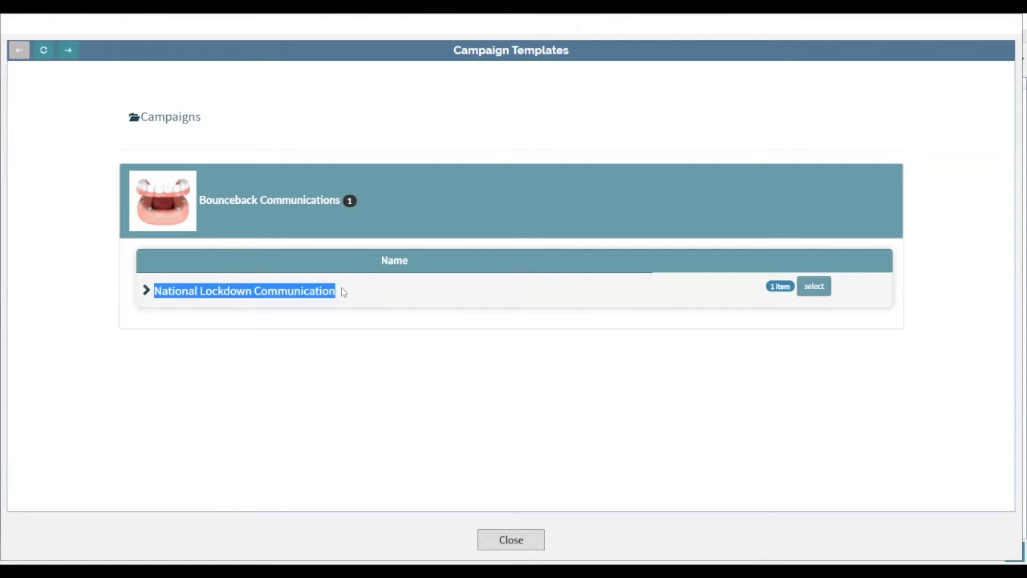
pyautogui.click(342, 292)
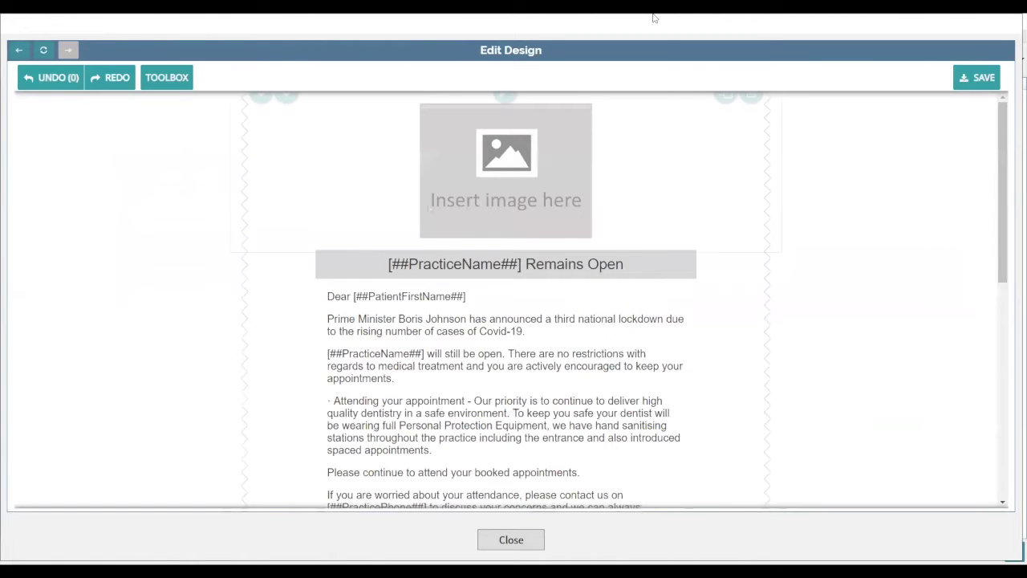
pyautogui.moveTo(588, 221)
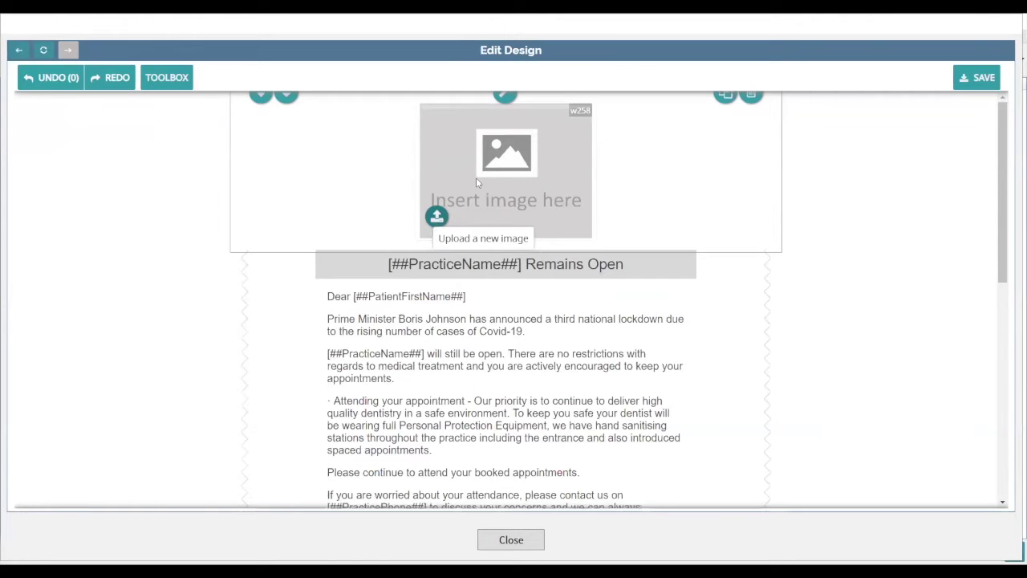
pyautogui.click(436, 216)
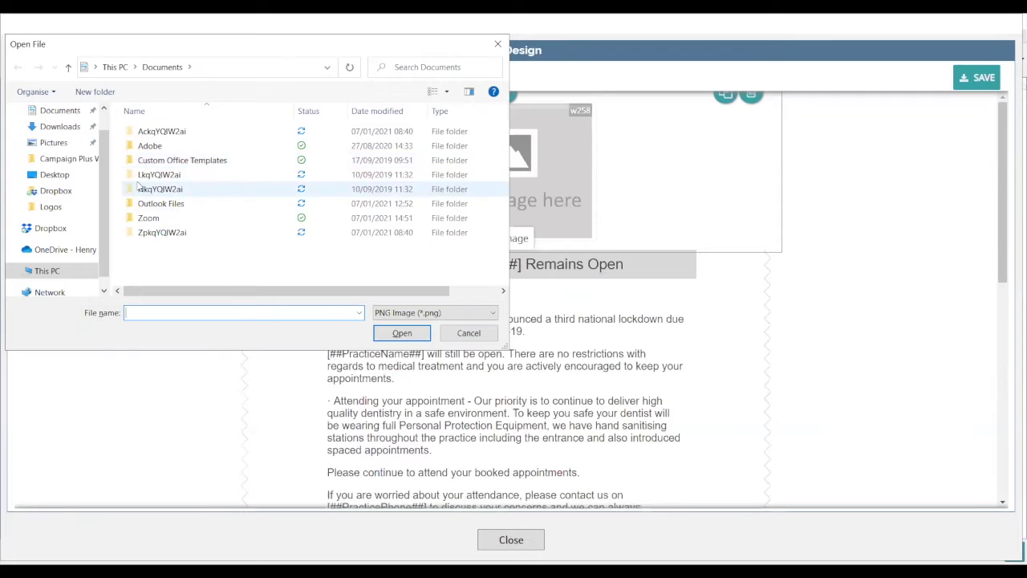
pyautogui.click(462, 339)
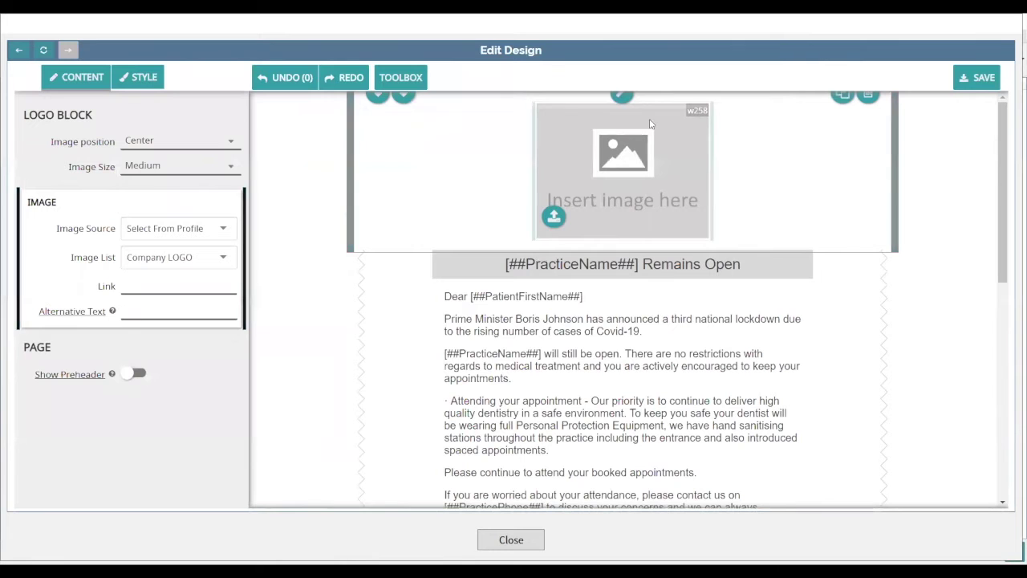
# Look through the email template's logo block, heading and body text to see which parts can be edited
pyautogui.click(569, 156)
pyautogui.scroll(-3, 662, 237)
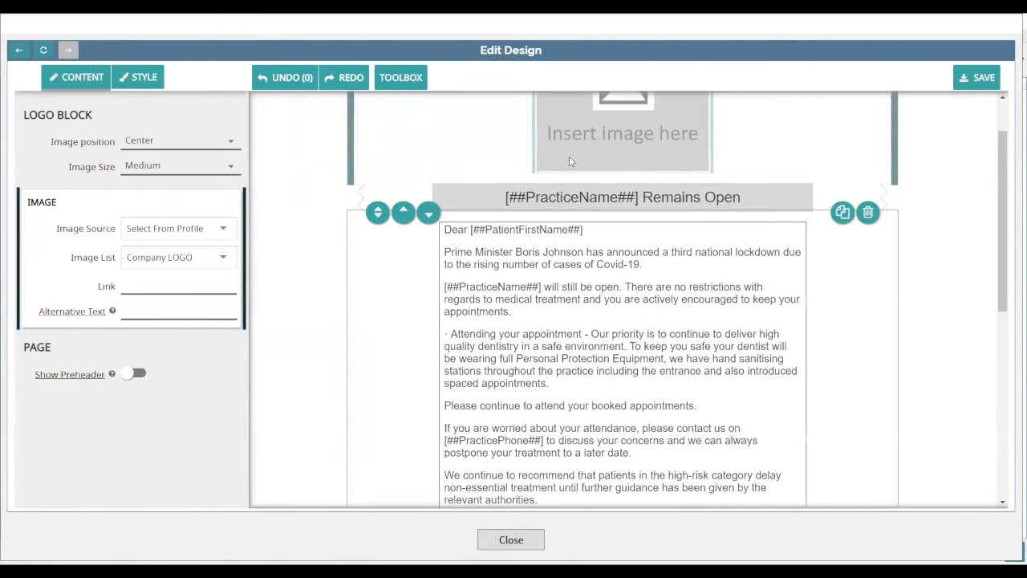
pyautogui.scroll(-8, 663, 237)
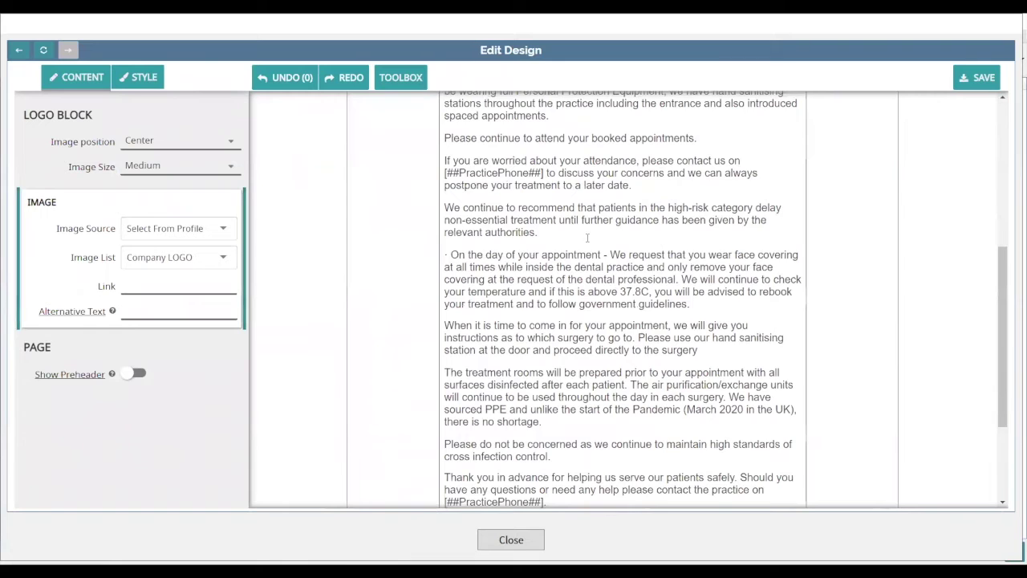
pyautogui.scroll(9, 631, 383)
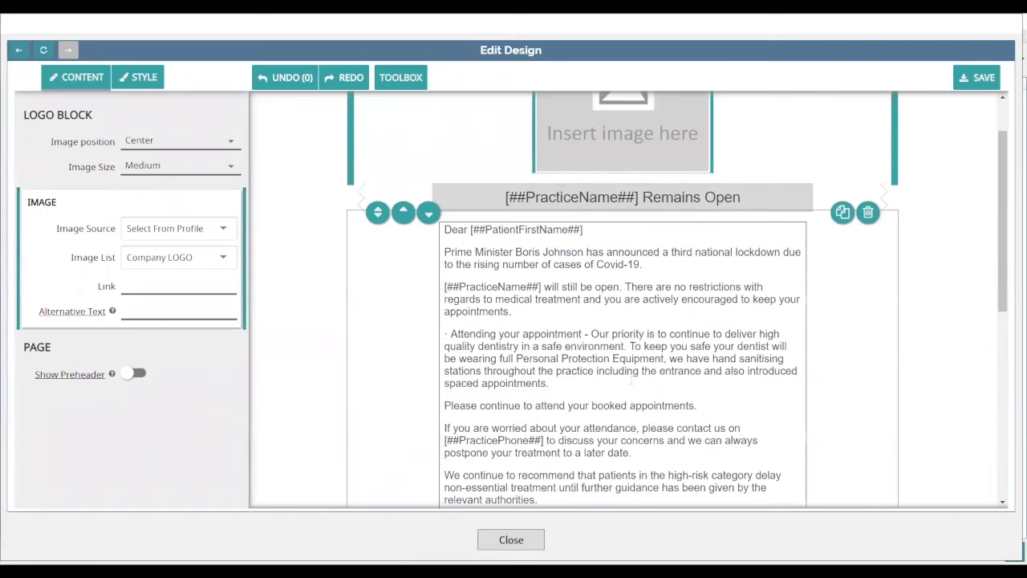
pyautogui.click(527, 308)
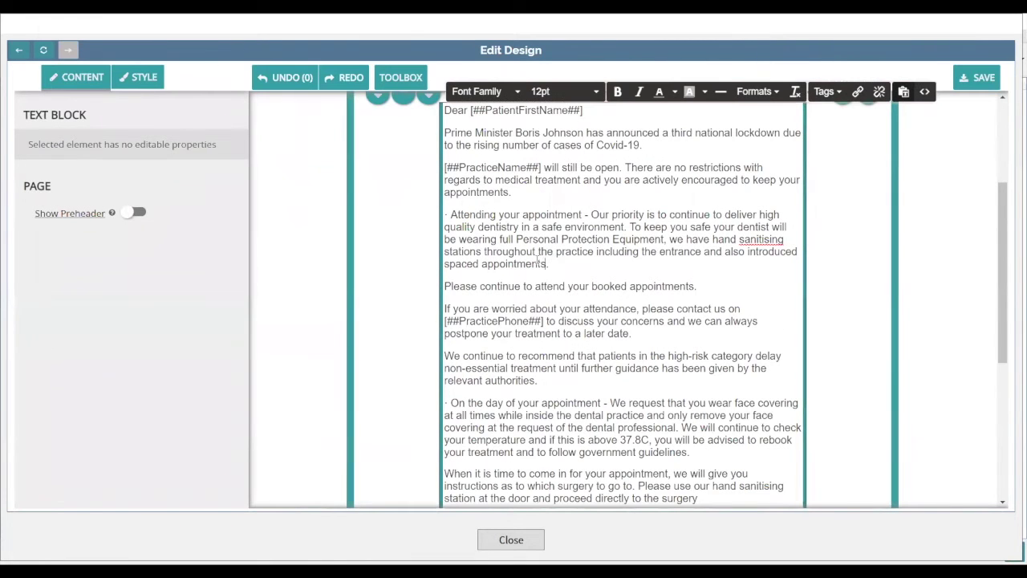
pyautogui.moveTo(556, 251); pyautogui.dragTo(562, 265)
pyautogui.click(573, 268)
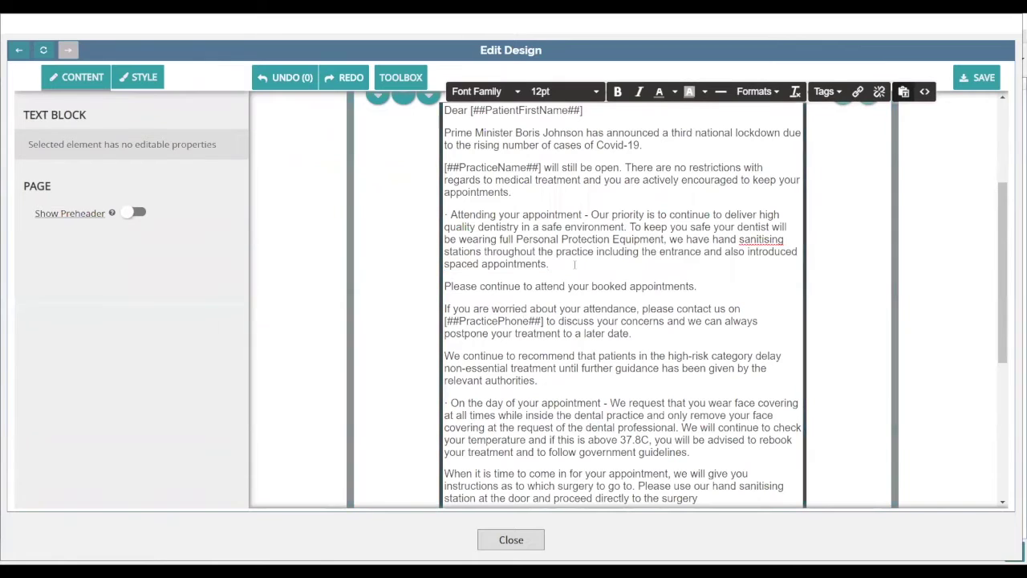
pyautogui.scroll(2, 575, 268)
pyautogui.scroll(1, 575, 265)
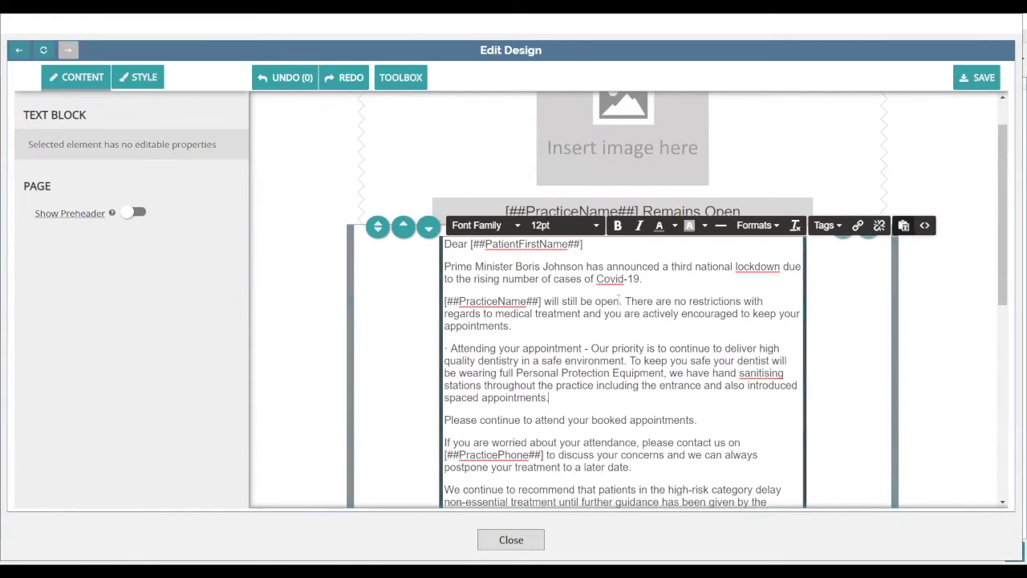
pyautogui.scroll(2, 610, 305)
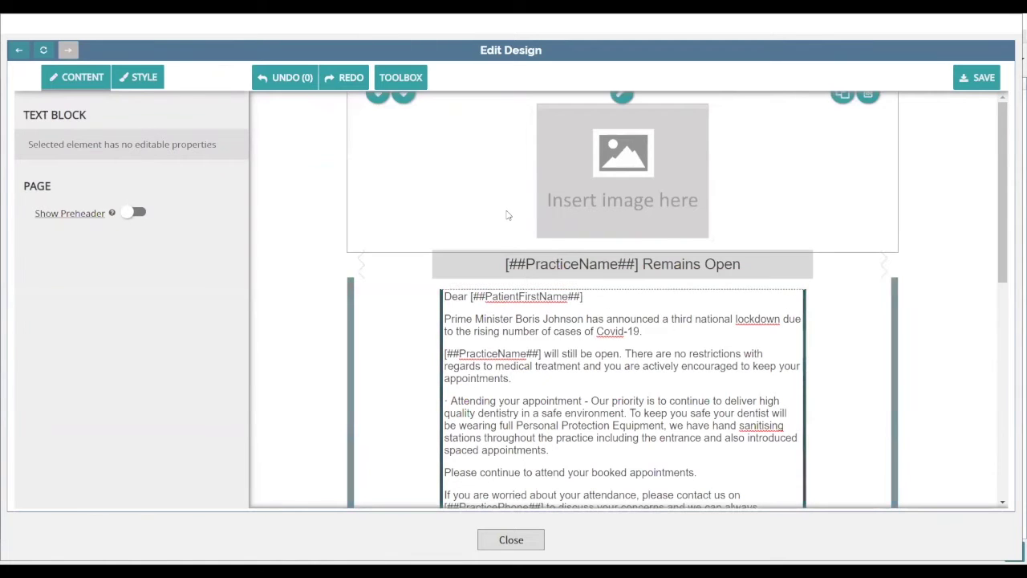
pyautogui.click(540, 272)
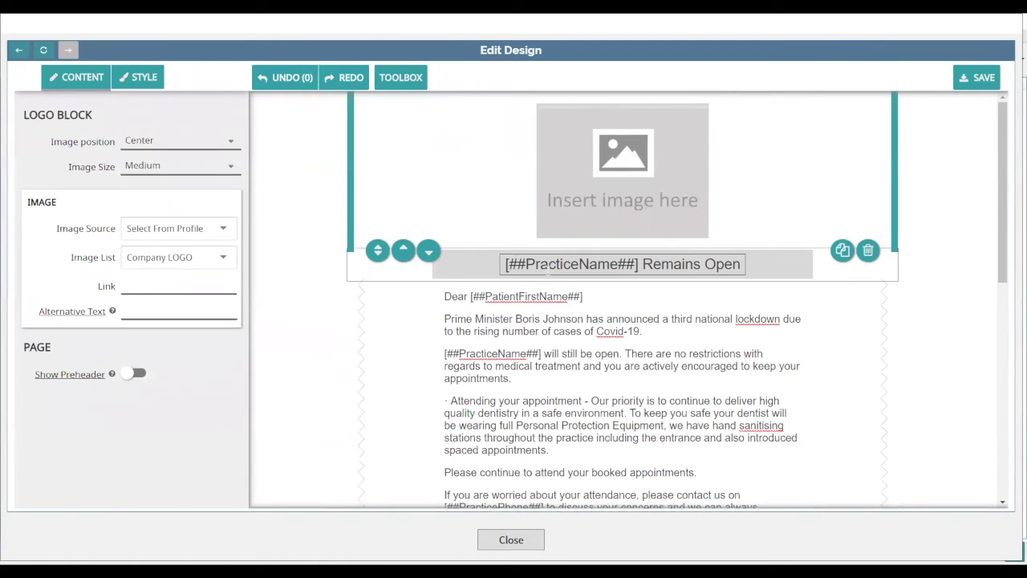
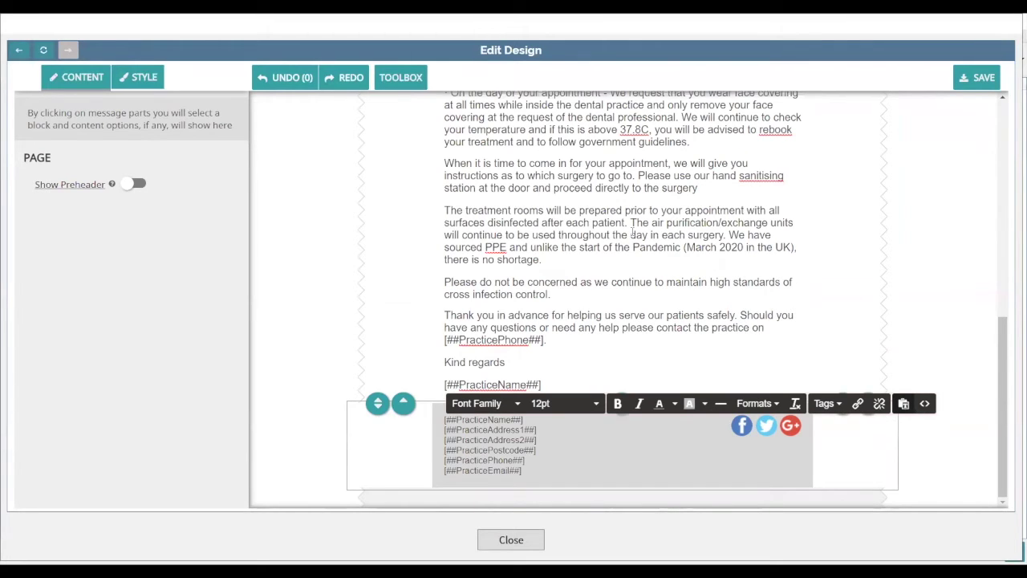
# In the footer's social block, turn off Twitter, turn on Website, Vimeo, Instagram and YouTube, and open the Facebook link for entry
pyautogui.click(660, 457)
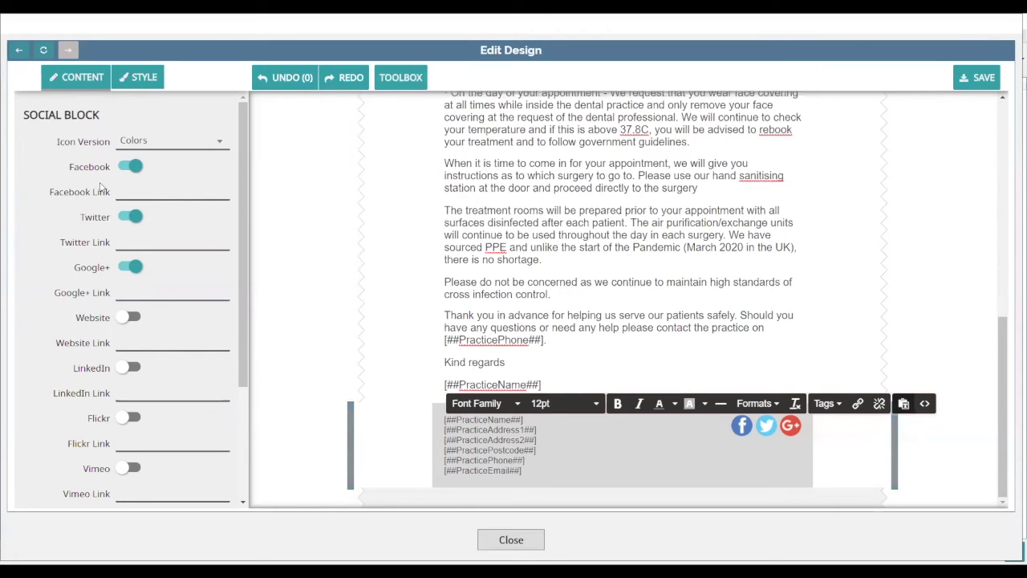
pyautogui.click(132, 218)
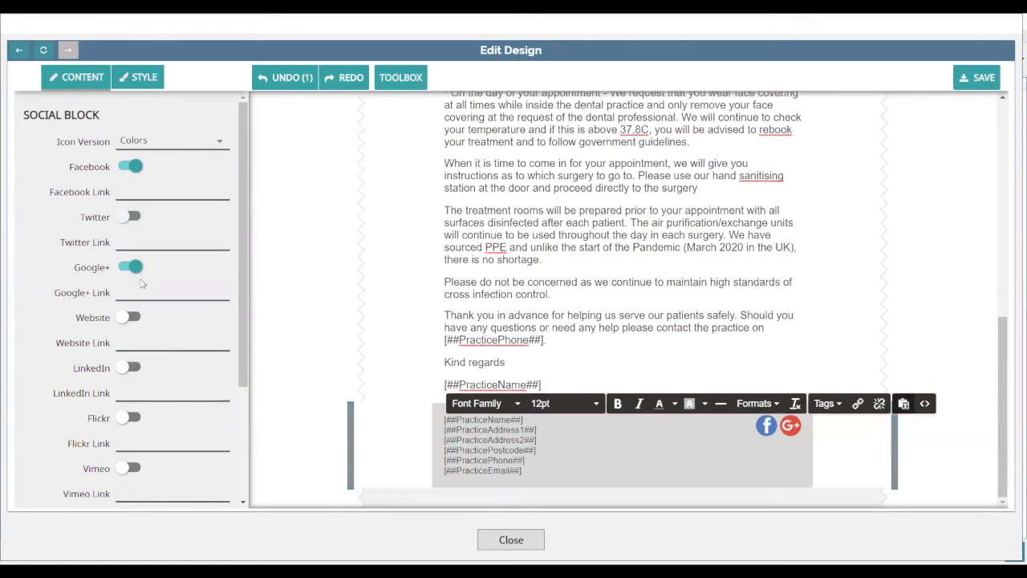
pyautogui.click(131, 317)
pyautogui.click(131, 418)
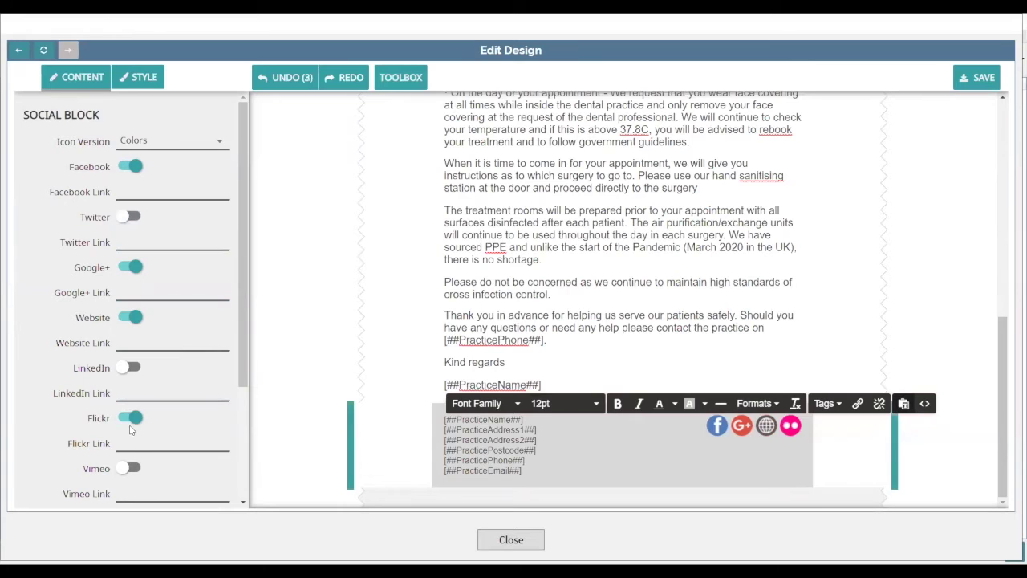
pyautogui.click(131, 418)
pyautogui.scroll(-2, 131, 417)
pyautogui.click(131, 407)
pyautogui.click(131, 357)
pyautogui.click(131, 306)
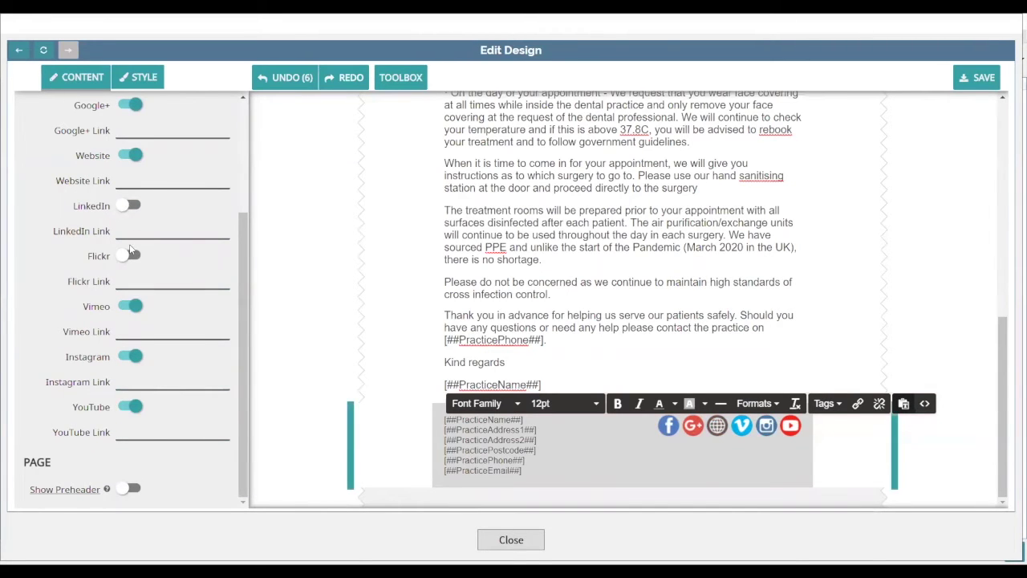
pyautogui.scroll(3, 133, 248)
pyautogui.click(127, 193)
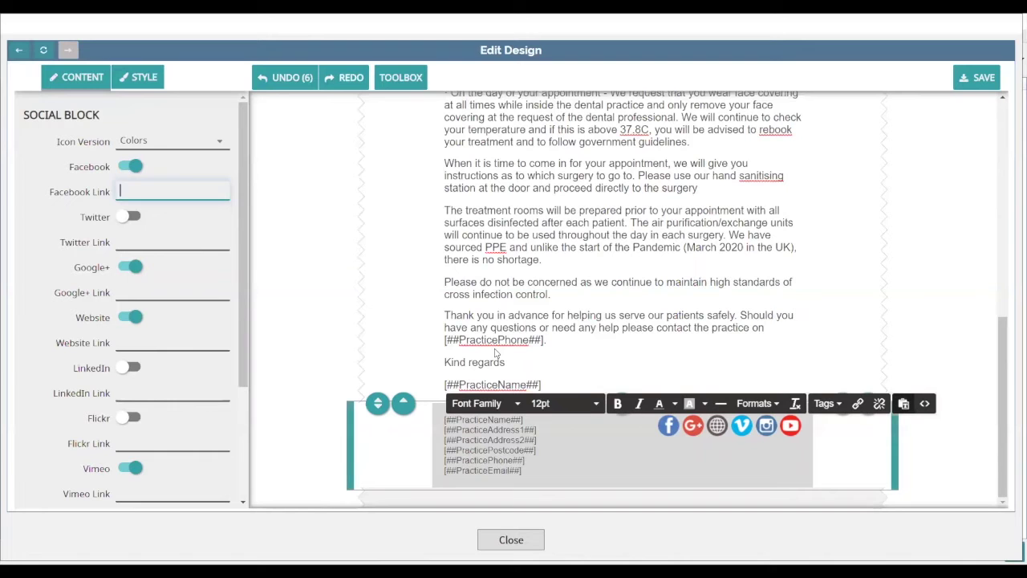
# Check the whole email once more and save the edited design
pyautogui.scroll(5, 495, 353)
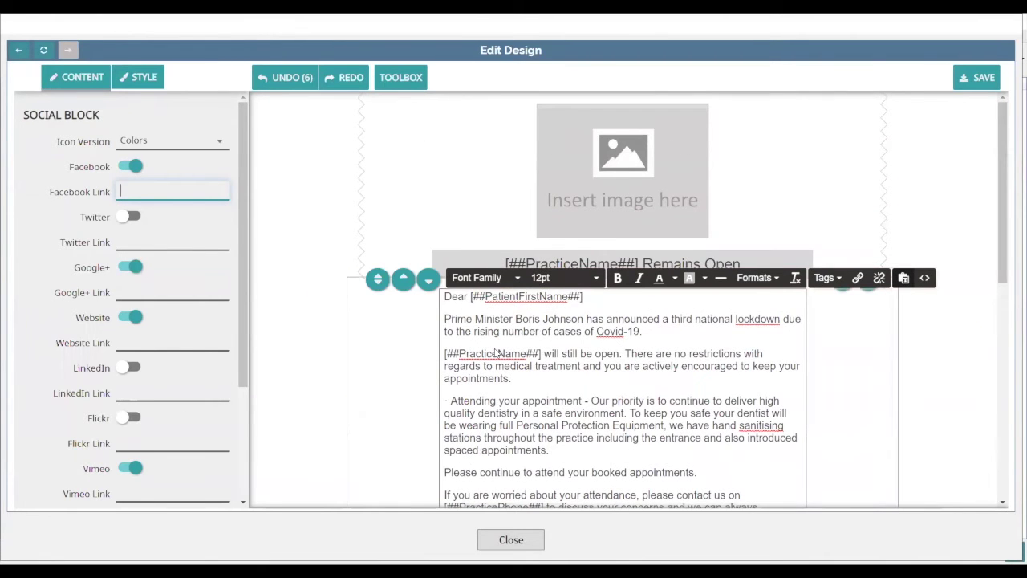
pyautogui.scroll(-2, 495, 353)
pyautogui.scroll(-3, 495, 353)
pyautogui.scroll(4, 495, 353)
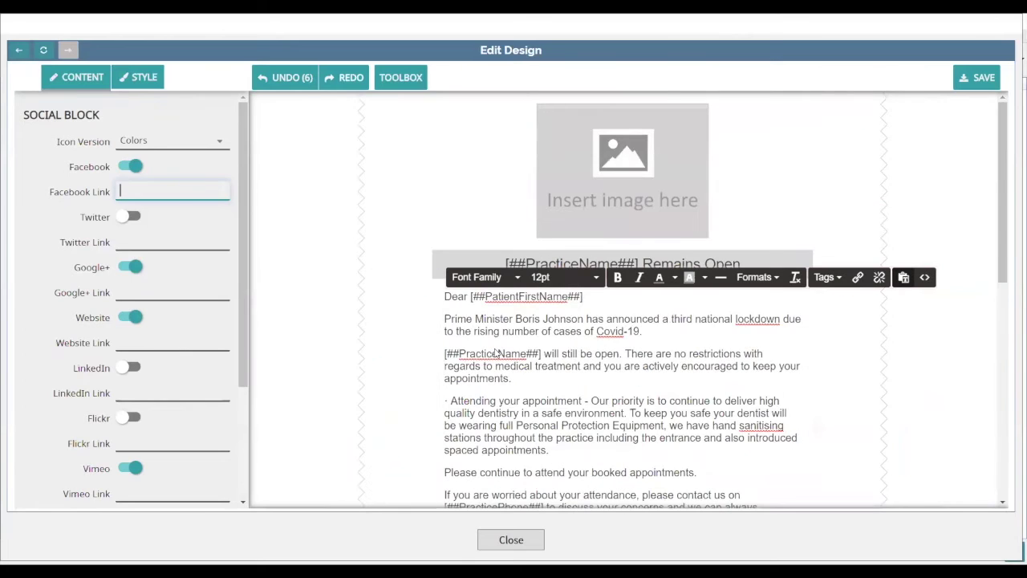
pyautogui.click(977, 77)
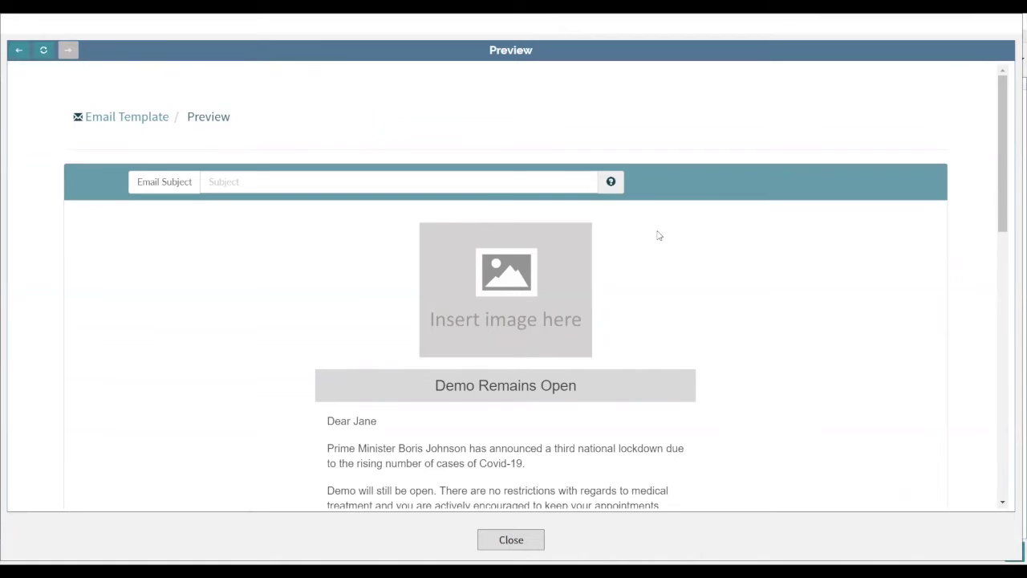
# Review the email preview, checking the personalised greeting and the practice contact details and social icons in the footer
pyautogui.scroll(-2, 658, 236)
pyautogui.moveTo(356, 287); pyautogui.dragTo(382, 287)
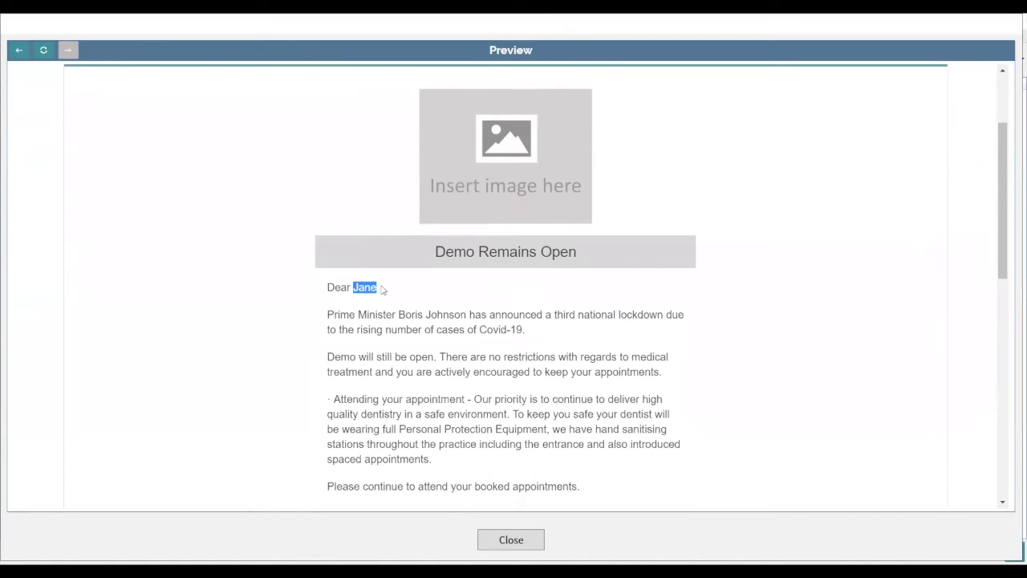
pyautogui.scroll(-6, 433, 270)
pyautogui.scroll(-3, 434, 267)
pyautogui.moveTo(394, 431); pyautogui.dragTo(326, 371)
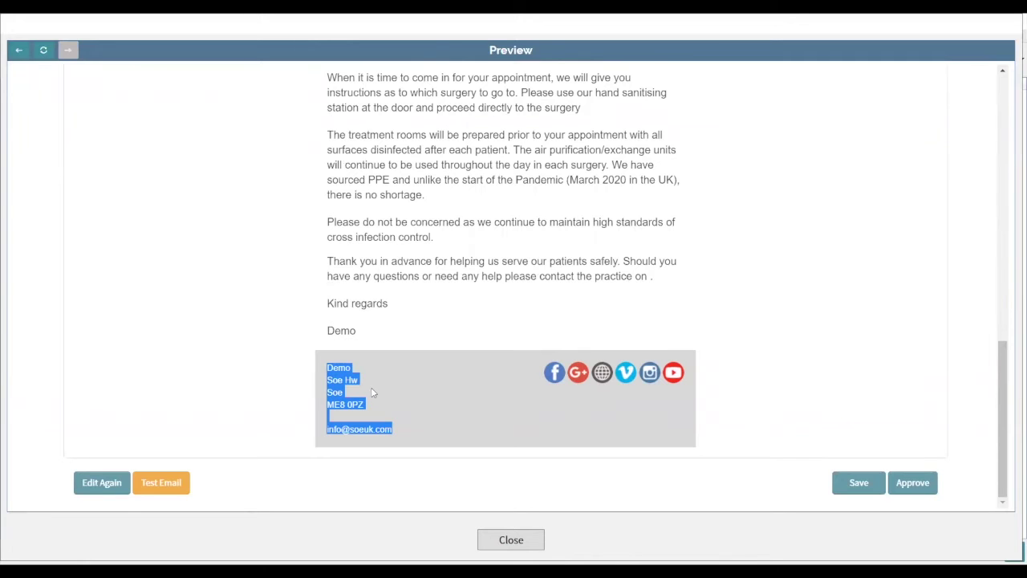
pyautogui.click(420, 321)
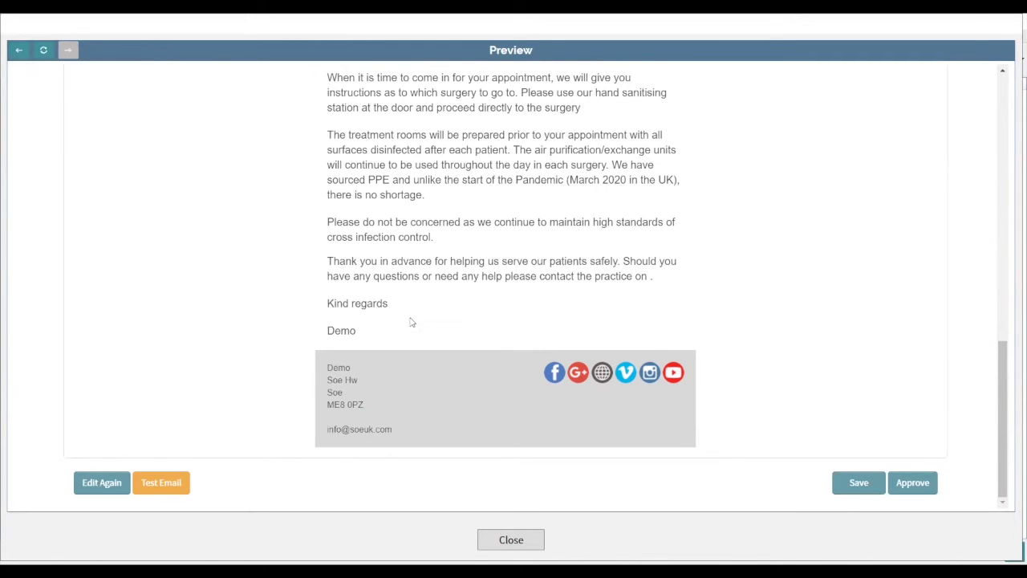
# Go back to the start of the email preview and set the email subject to "Test"
pyautogui.scroll(4, 406, 319)
pyautogui.scroll(7, 407, 318)
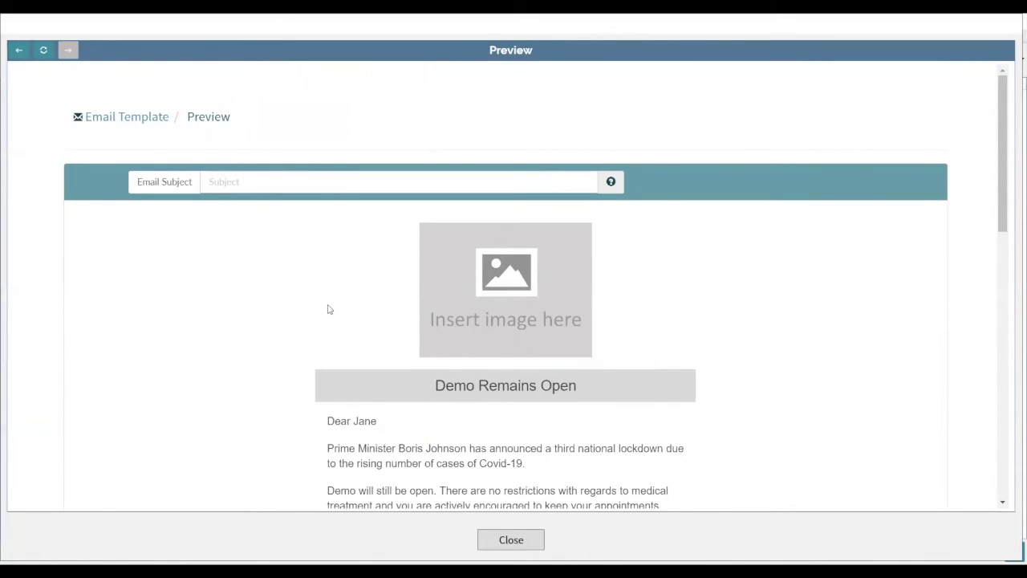
pyautogui.click(242, 181)
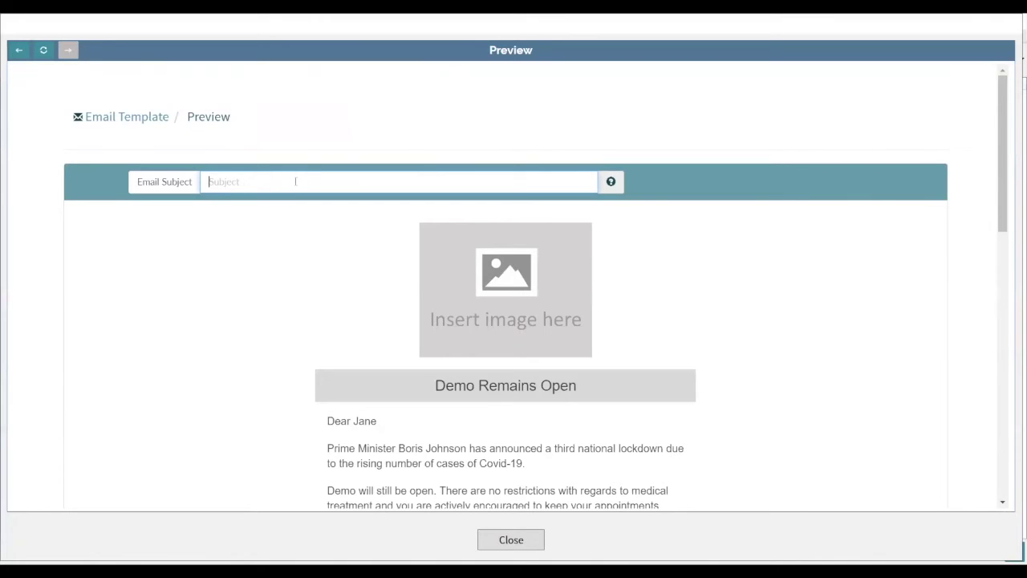
pyautogui.write('Test')
# Open the test email option, ready its optional email address field for entry, and look over the email content again
pyautogui.scroll(-10, 453, 221)
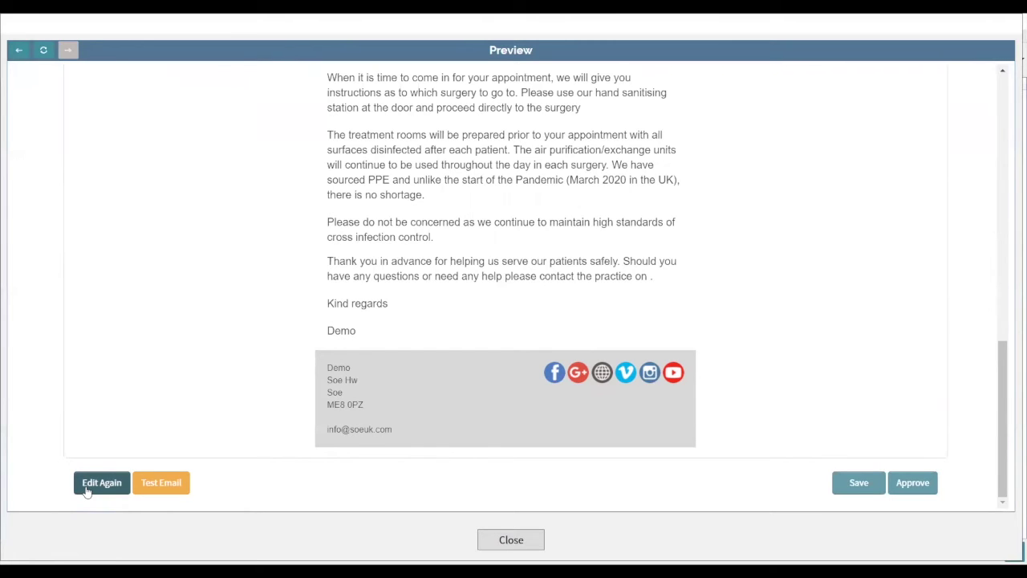
pyautogui.click(163, 484)
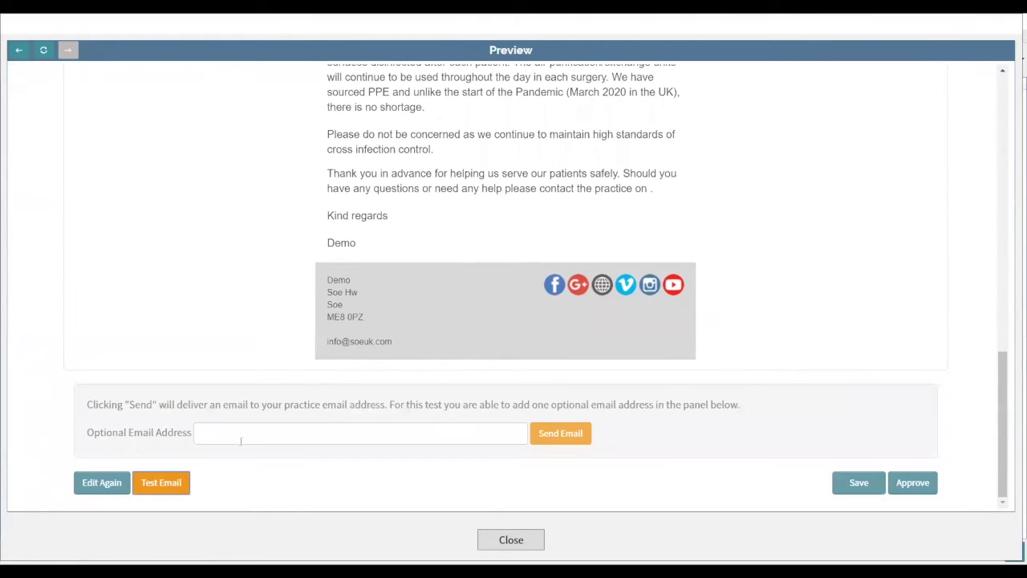
pyautogui.click(242, 438)
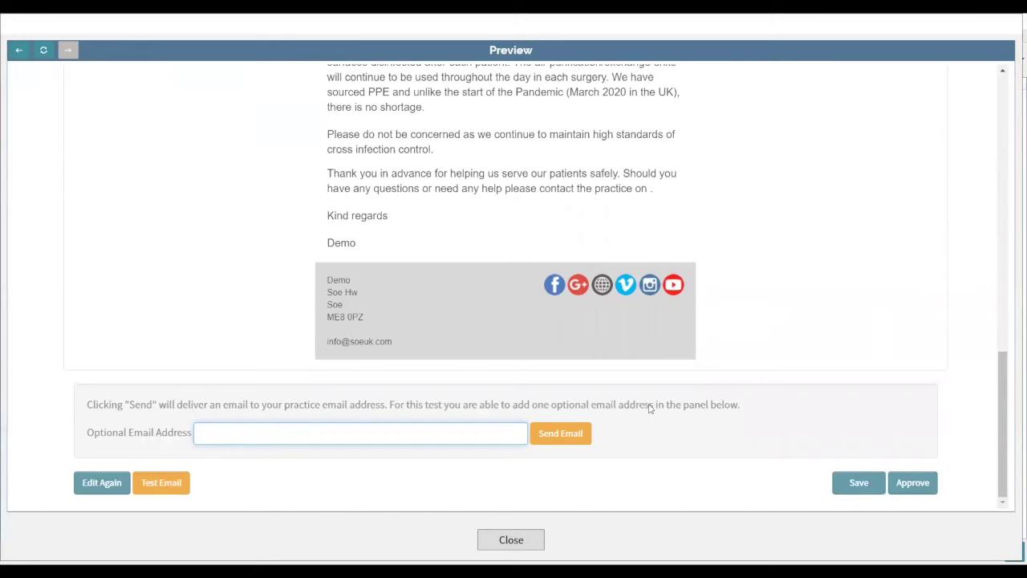
pyautogui.scroll(10, 651, 409)
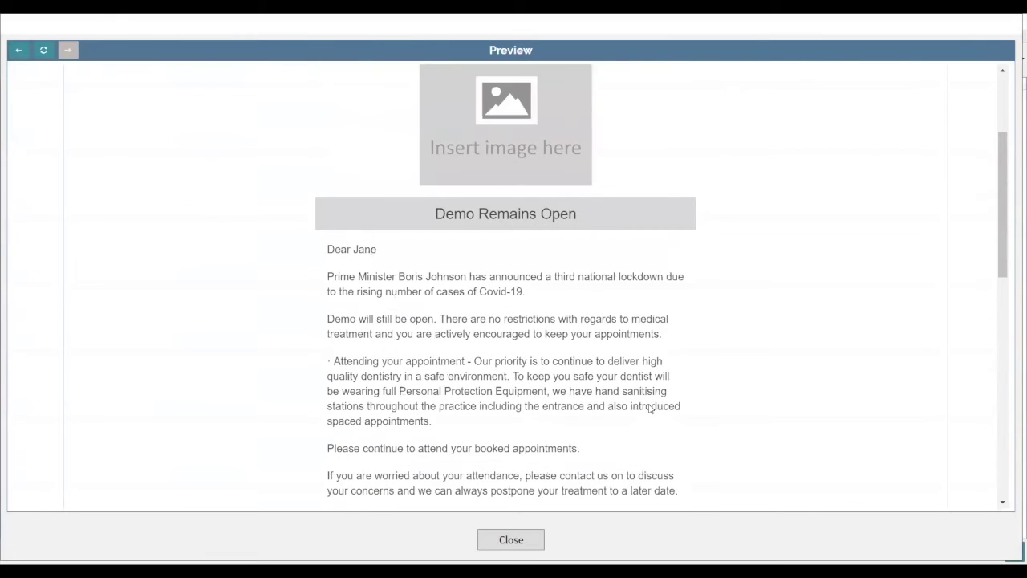
# Approve the National Lockdown email and close the campaign design to return to the campaign's settings
pyautogui.scroll(-10, 650, 409)
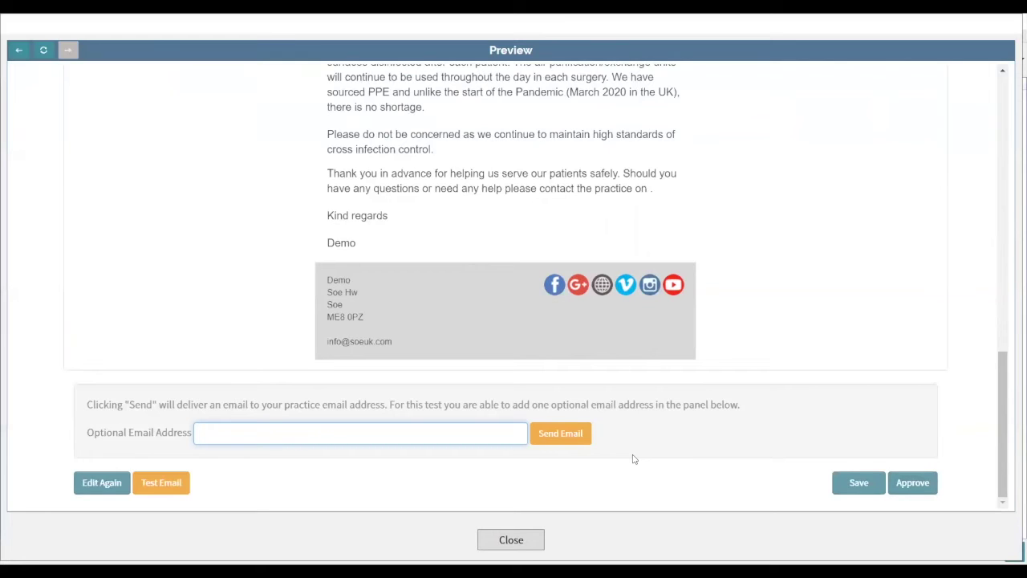
pyautogui.press('Return')
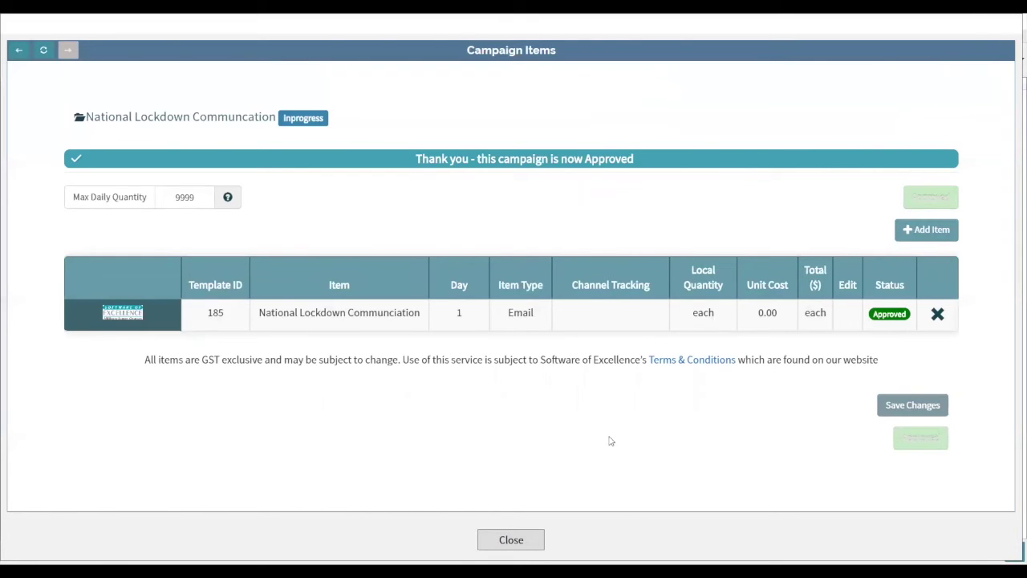
pyautogui.click(514, 545)
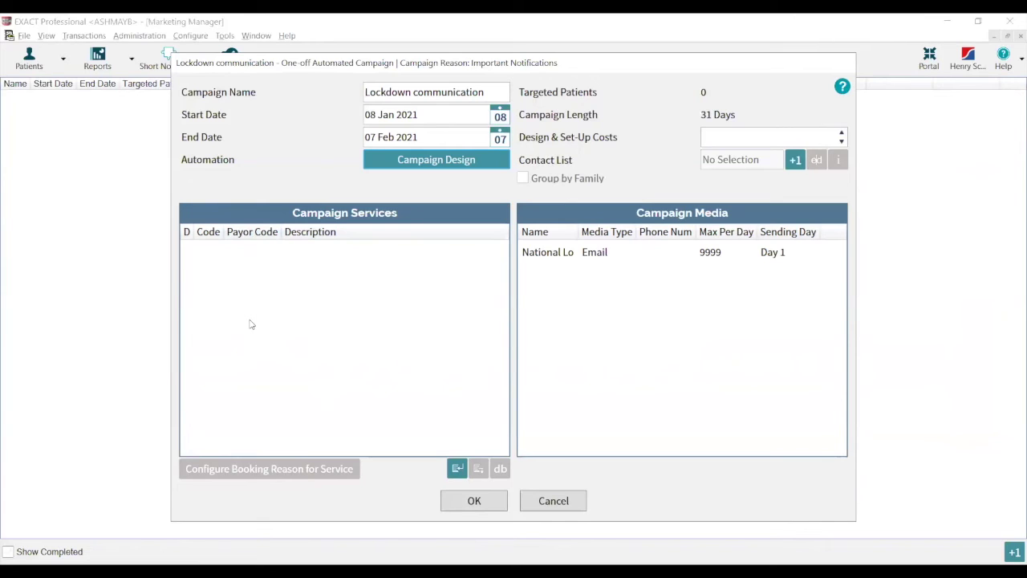
# Add the .Z MISCELLANEOUS service to the campaign services and mark it as the default
pyautogui.click(459, 468)
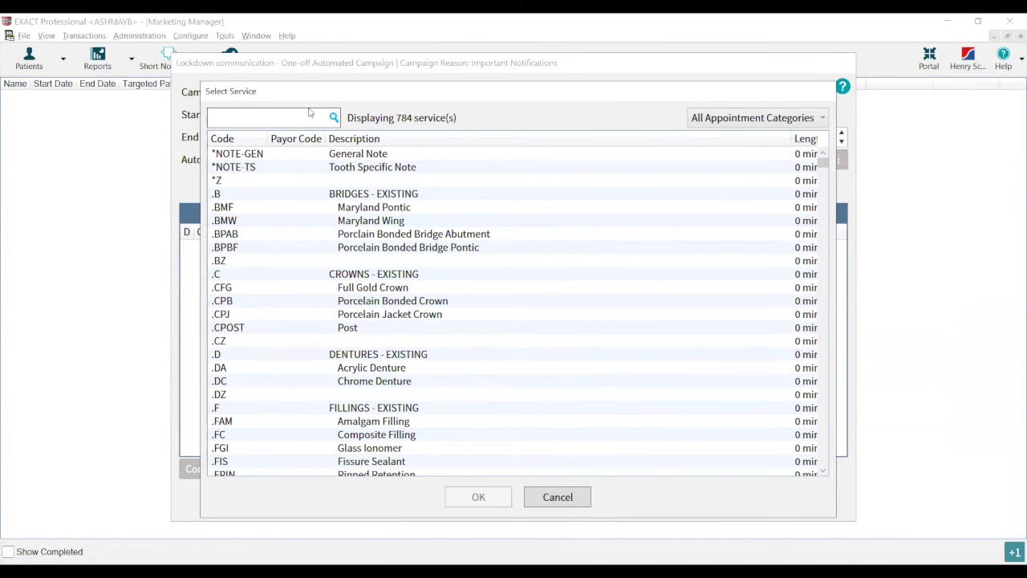
pyautogui.write('z')
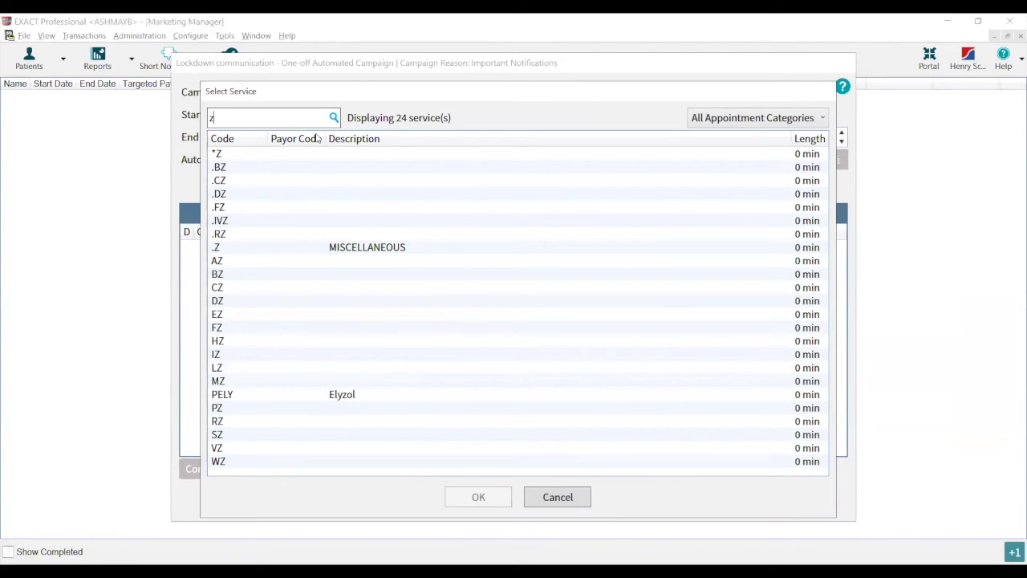
pyautogui.click(383, 250)
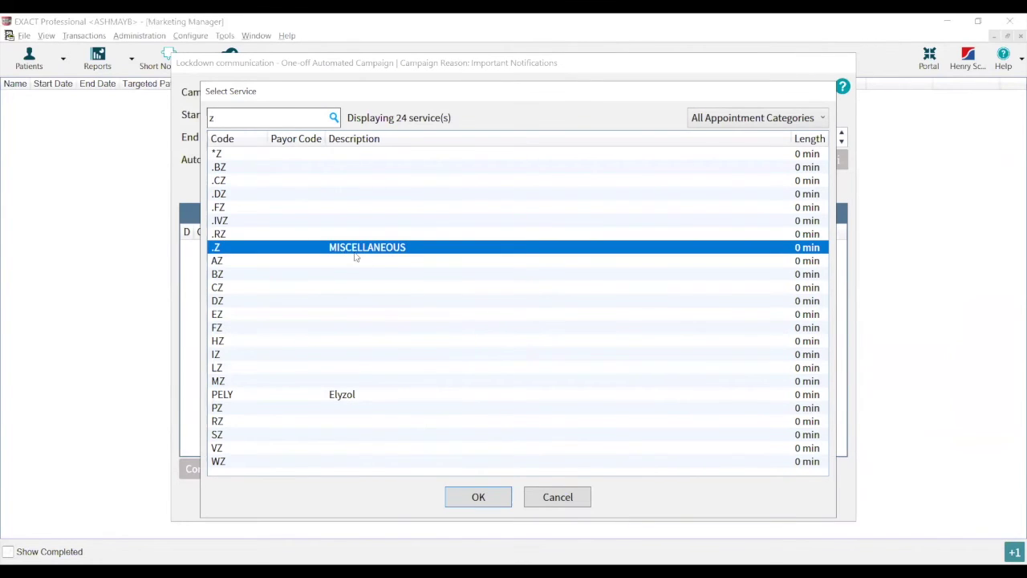
pyautogui.click(482, 498)
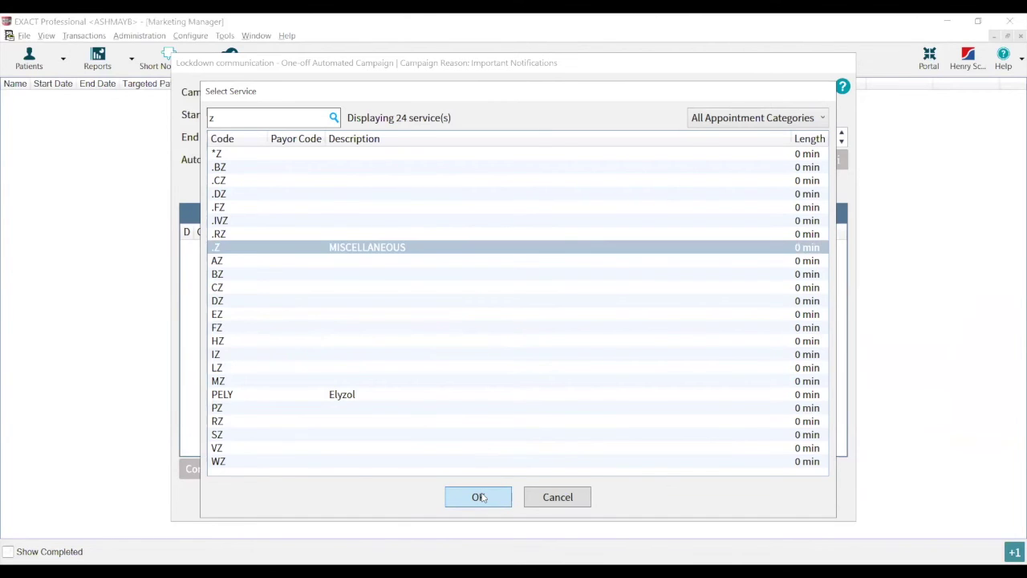
pyautogui.click(200, 247)
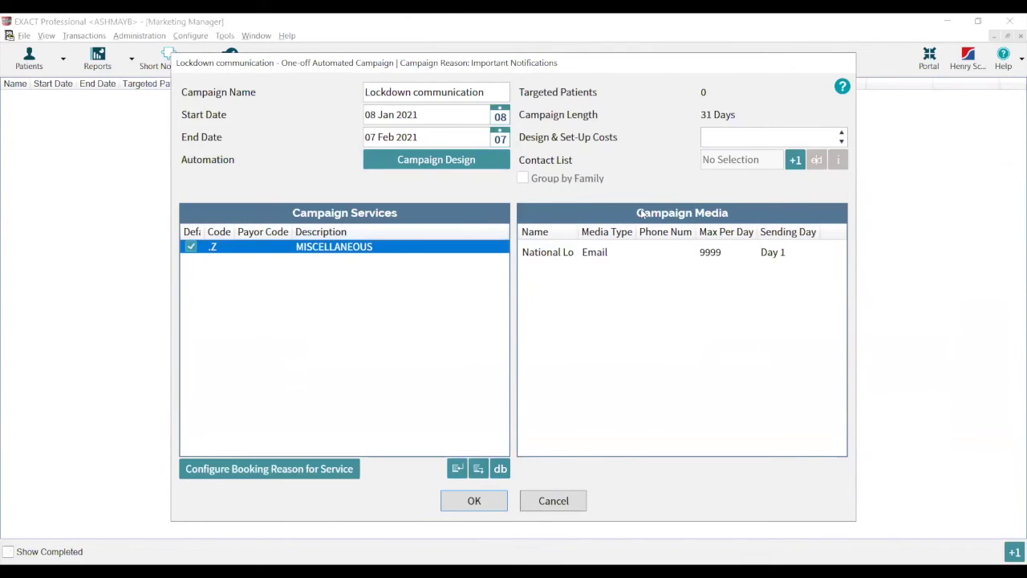
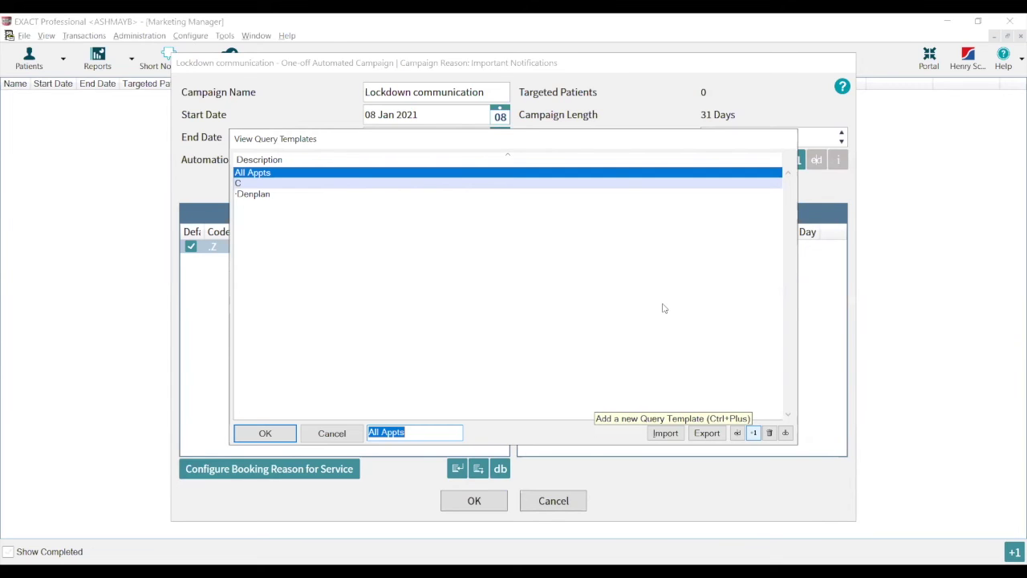
# Add a query template described as "Lockdown communcation" and insert a condition for patients with a sending email address before the date-of-birth condition
pyautogui.hotkey('ctrl', '+')
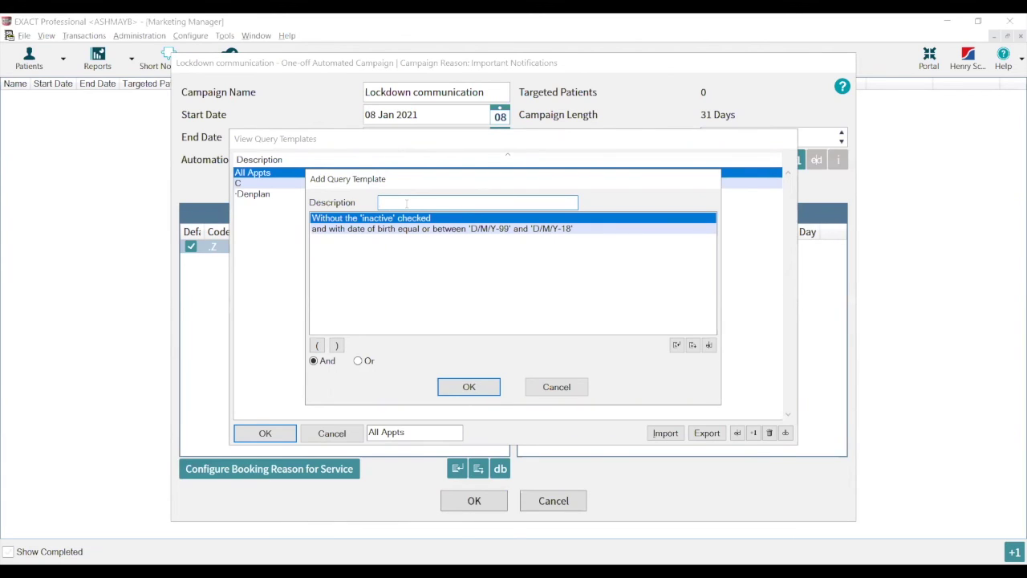
pyautogui.write('Lockdown communcation')
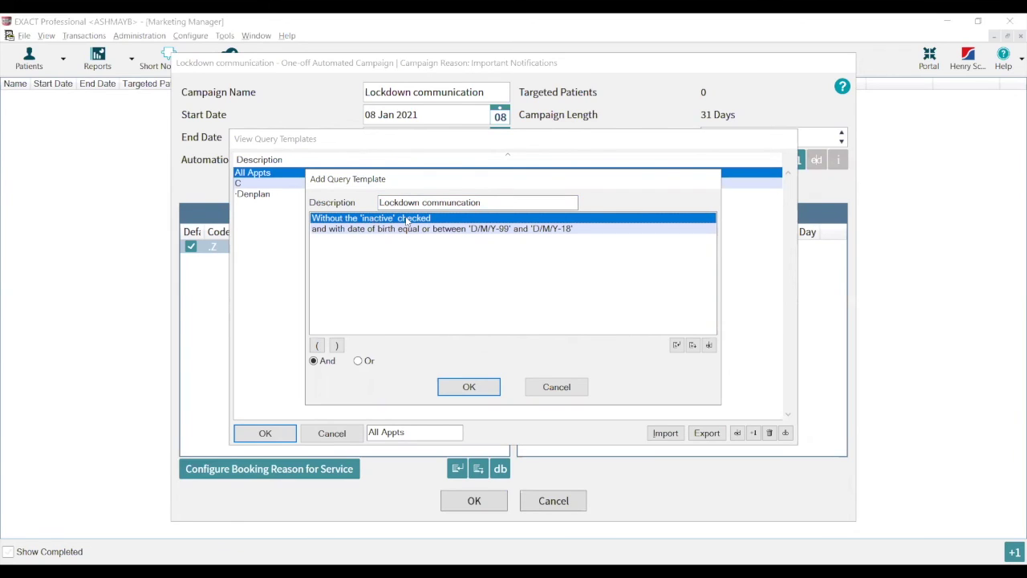
pyautogui.click(511, 231)
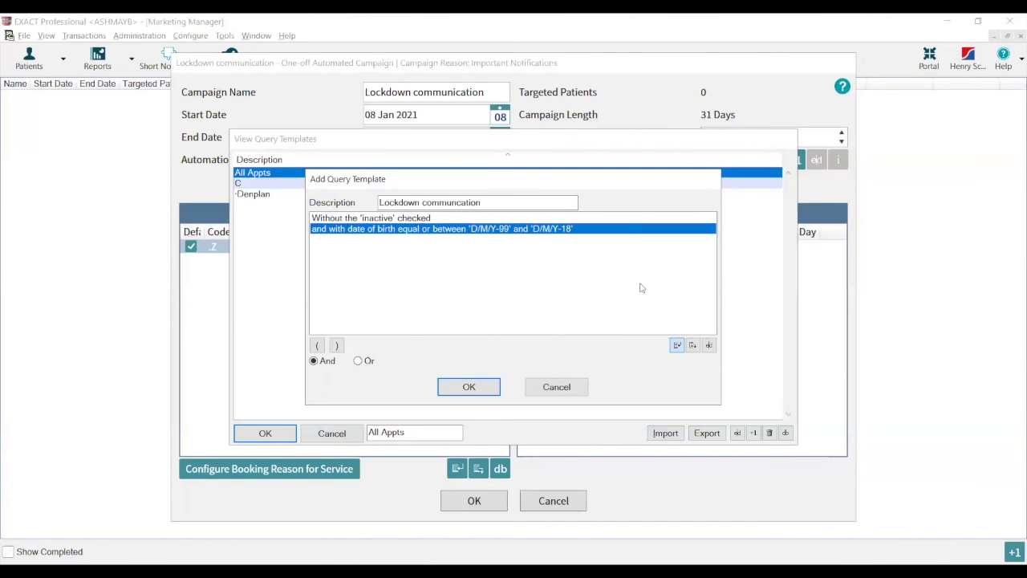
pyautogui.hotkey('ctrl', 'i')
pyautogui.click(625, 219)
pyautogui.moveTo(625, 219); pyautogui.dragTo(626, 325)
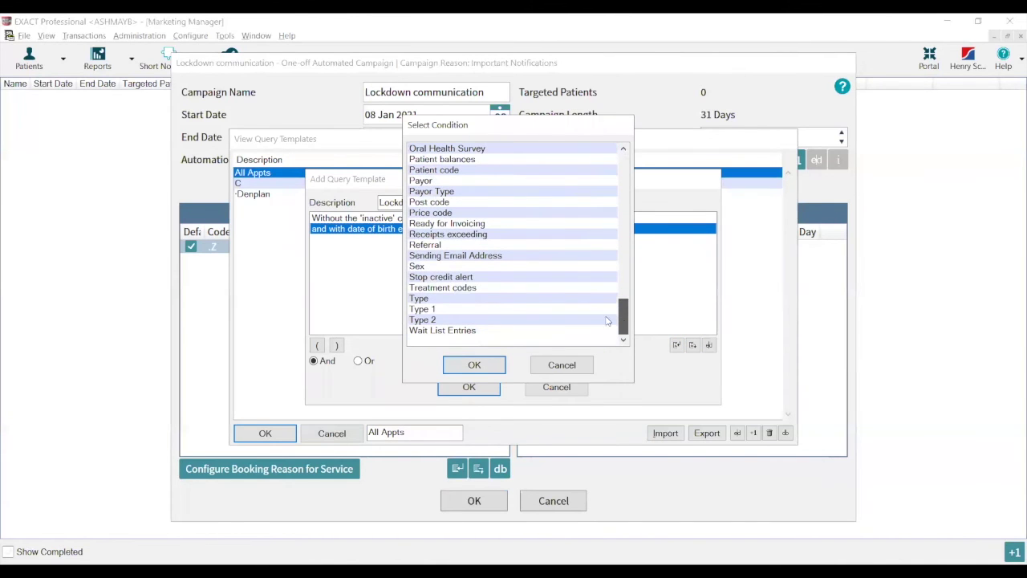
pyautogui.click(475, 257)
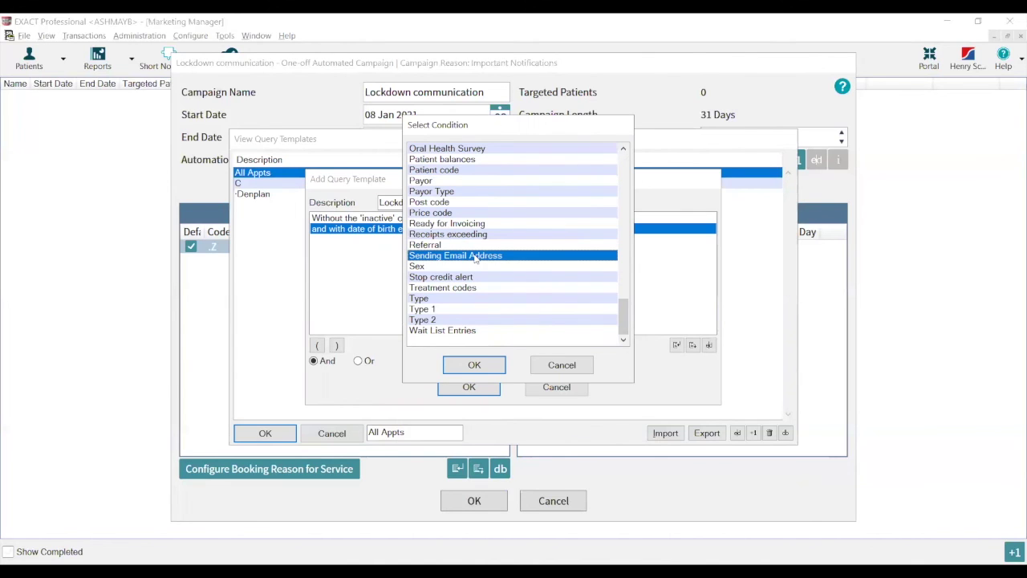
pyautogui.click(474, 365)
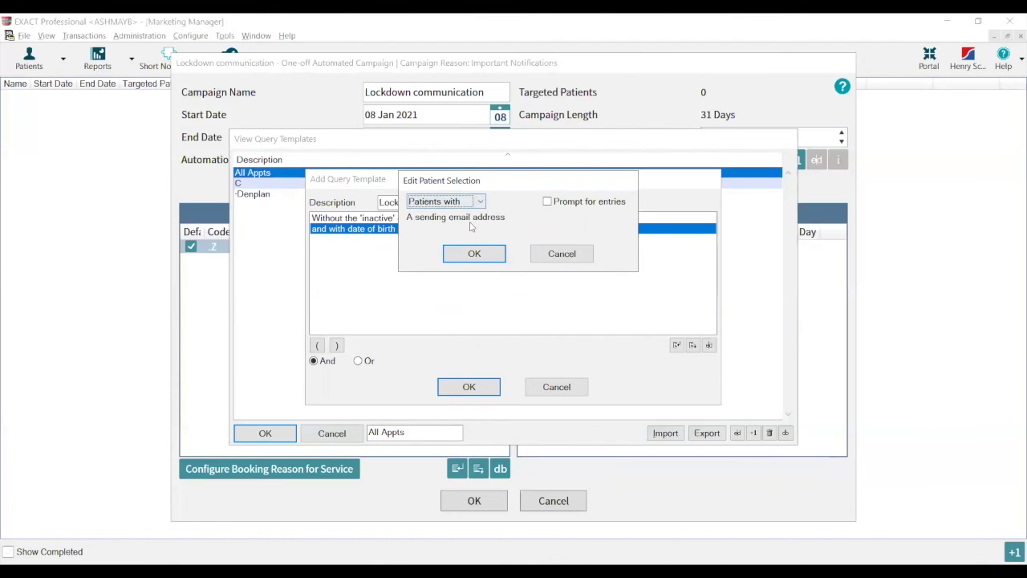
pyautogui.click(476, 261)
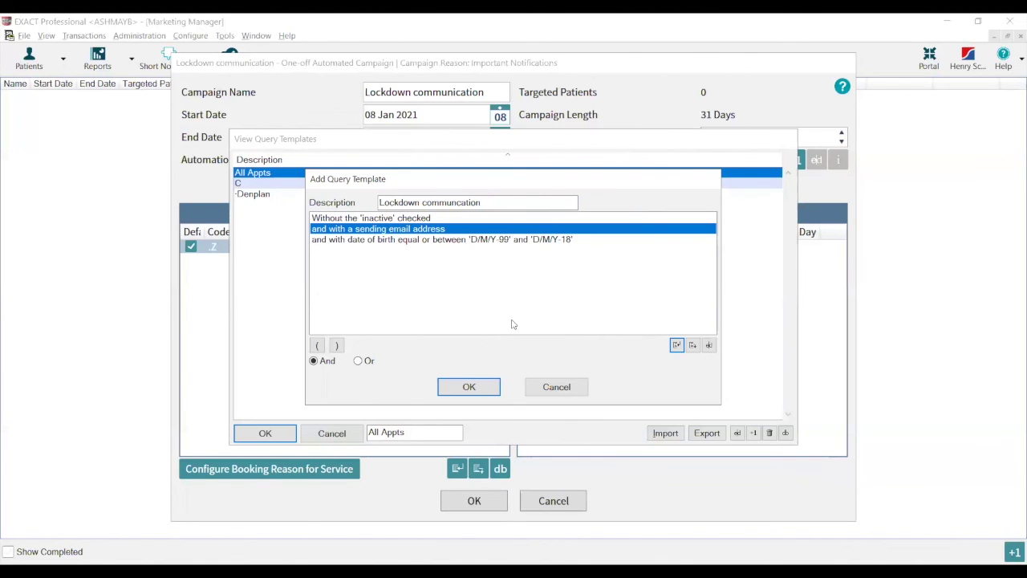
# Save the query template and create the campaign's contact list from it, leaving the list description blank
pyautogui.click(416, 240)
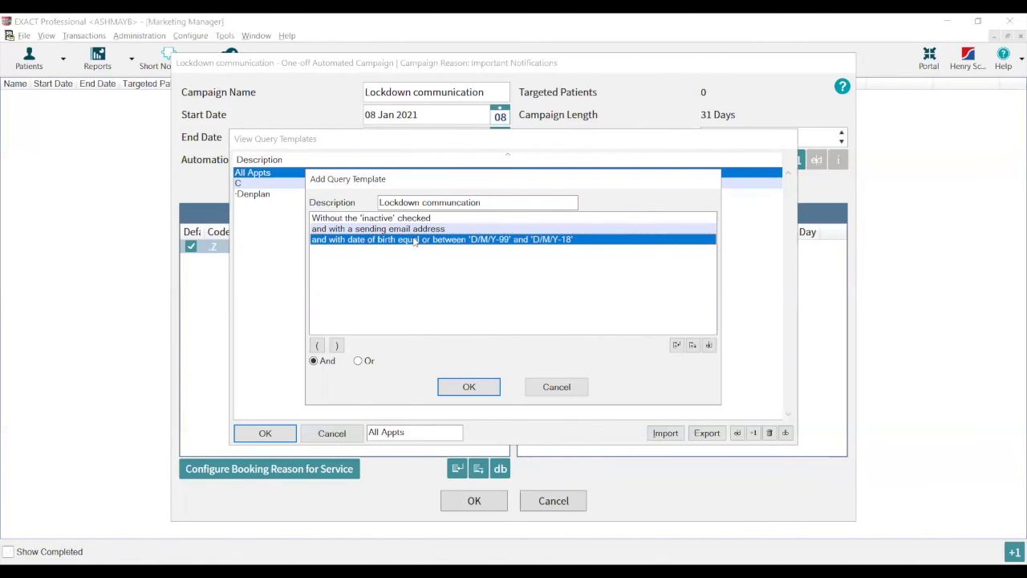
pyautogui.click(469, 387)
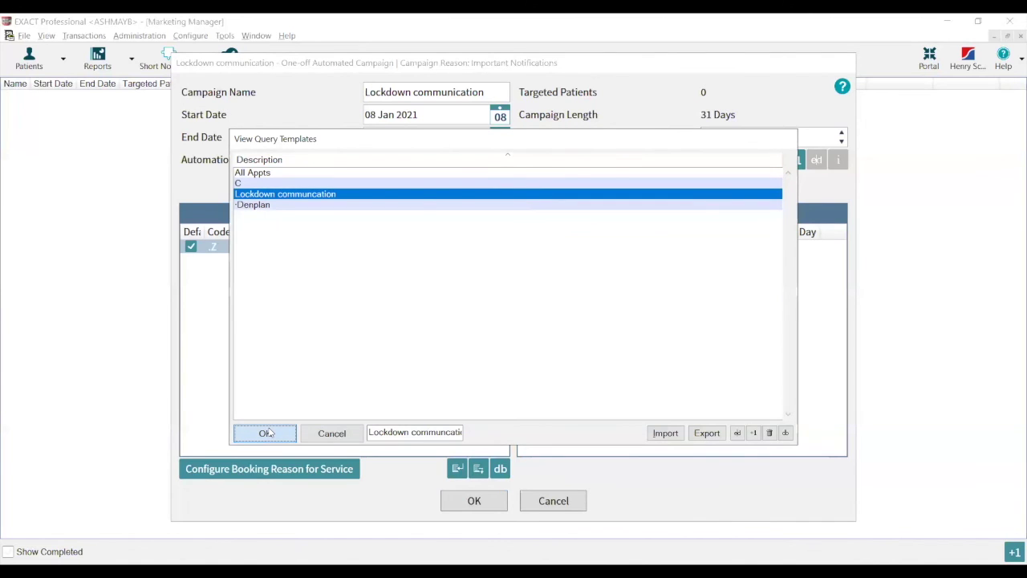
pyautogui.click(267, 433)
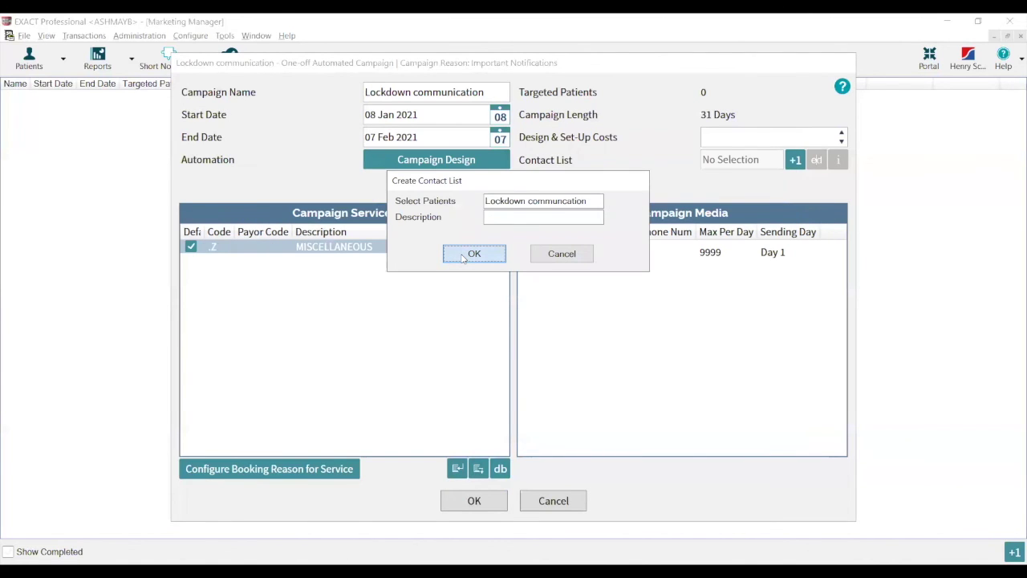
pyautogui.click(463, 255)
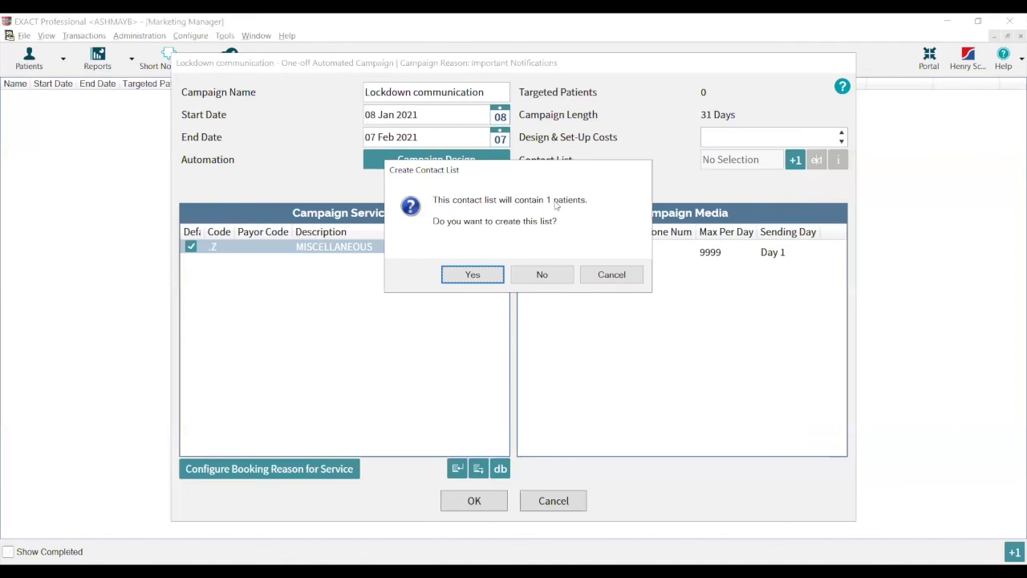
pyautogui.click(473, 276)
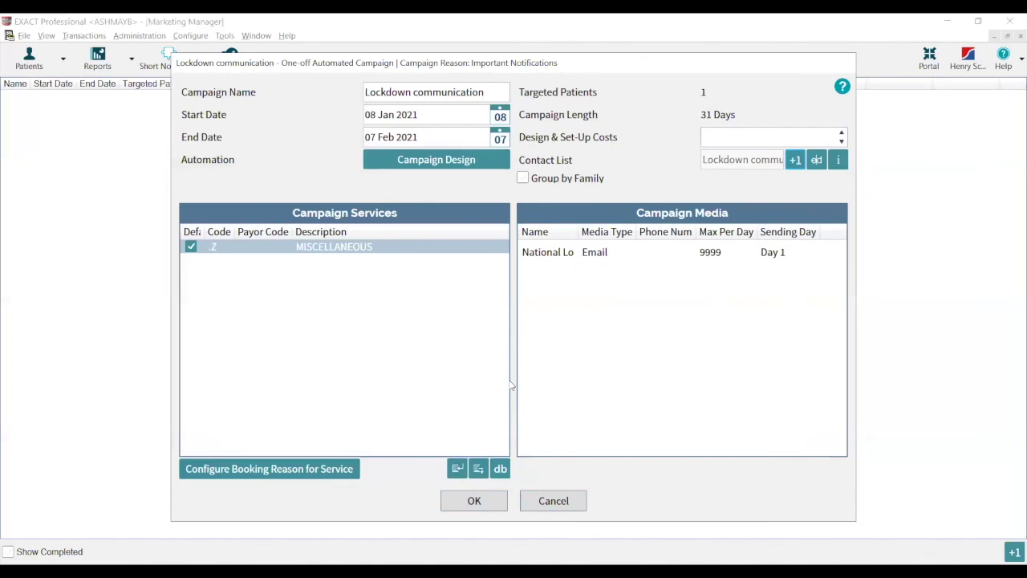
# Save the Lockdown communication campaign and start it with the start date 08 Jan 2021
pyautogui.click(474, 501)
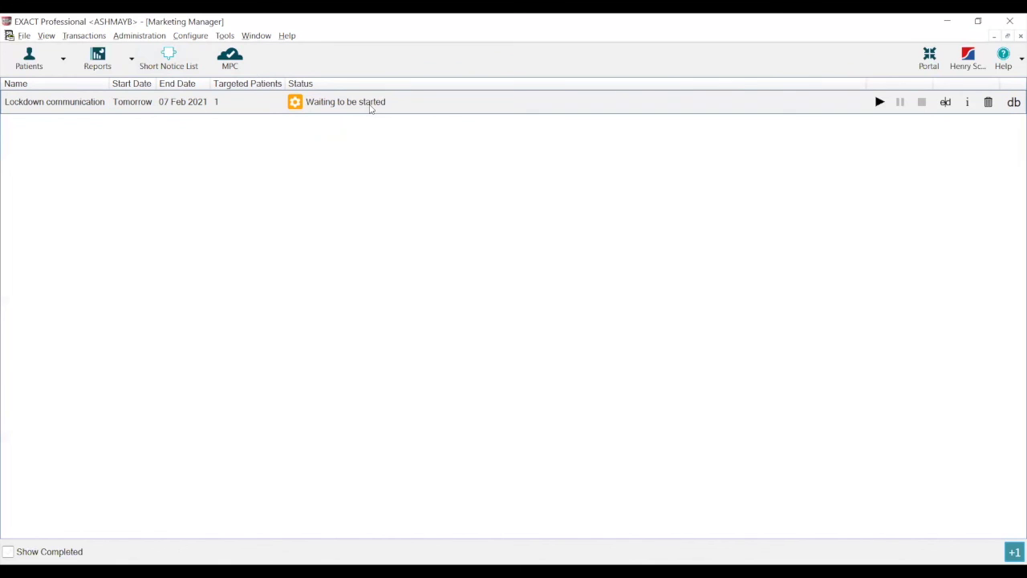
pyautogui.moveTo(639, 114)
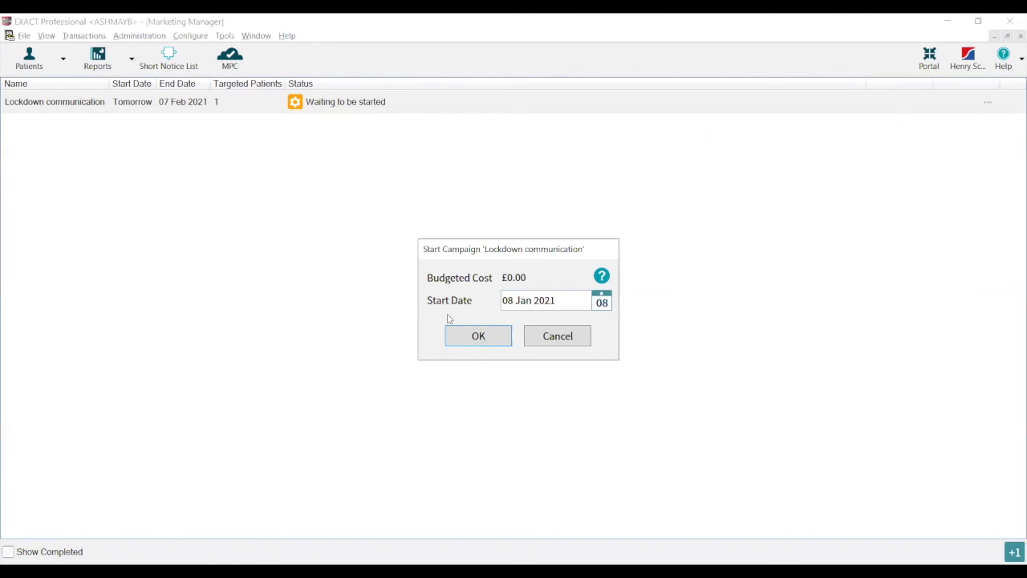
pyautogui.click(462, 340)
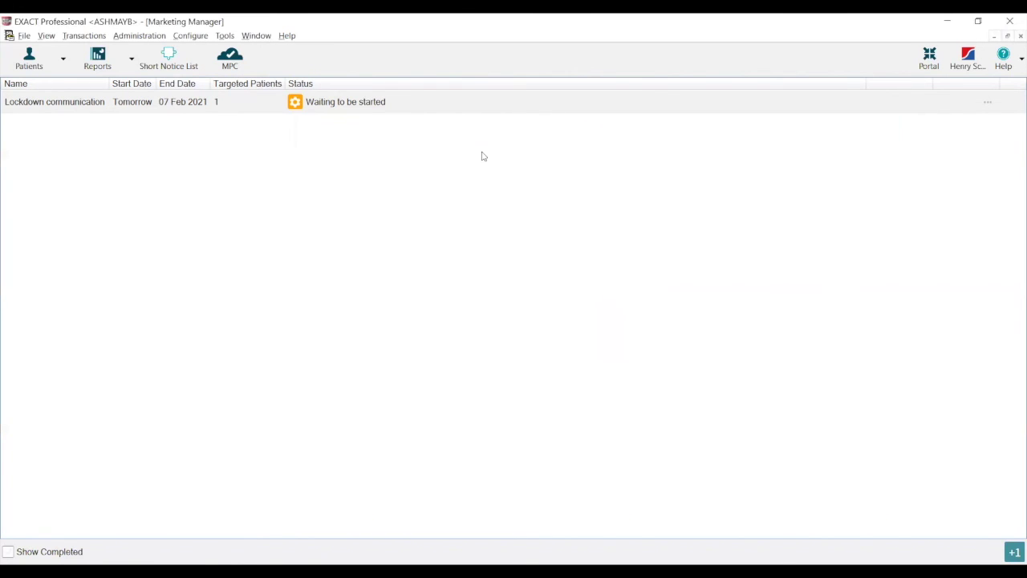
pyautogui.moveTo(298, 108)
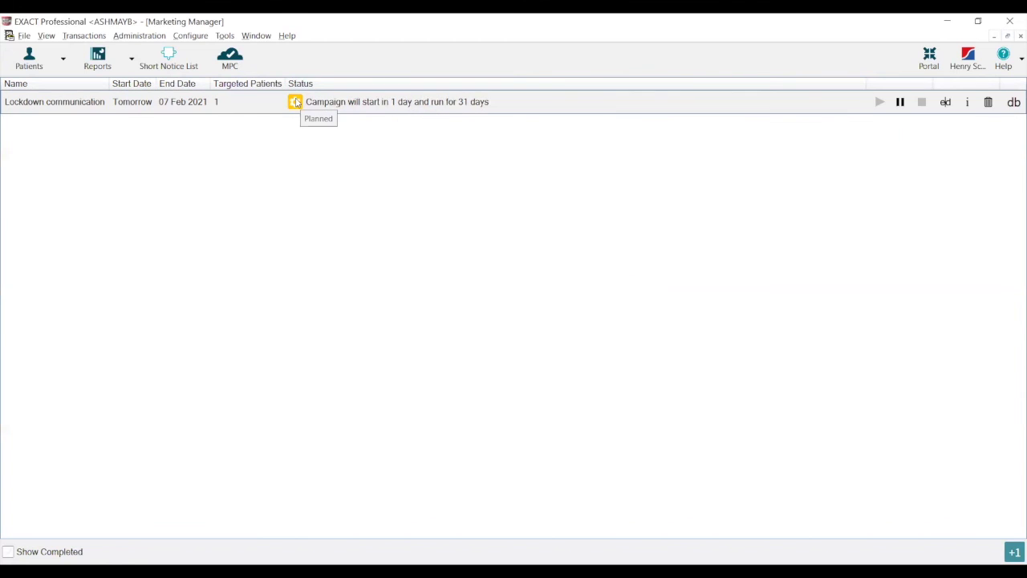